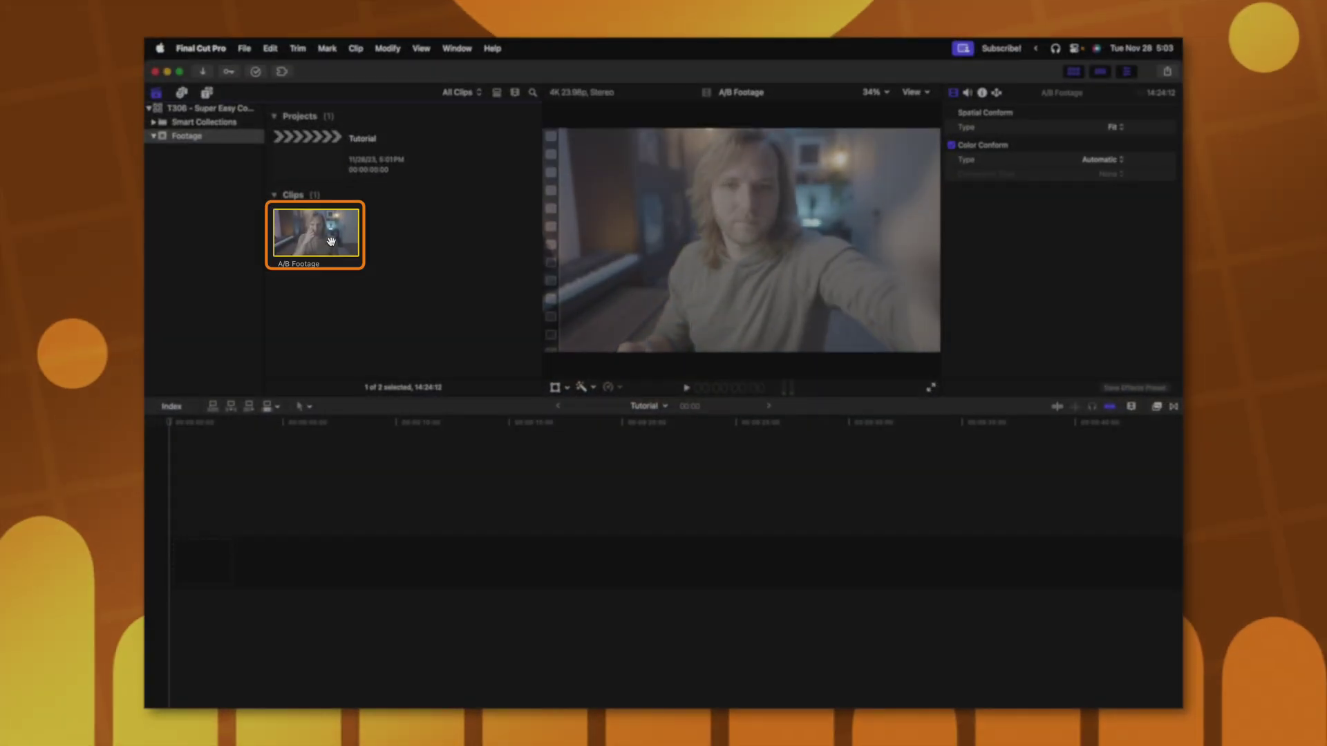
- Create a multicam clip named 'Comparison' from A/B Footage and add it to the Tutorial timeline
right_click(329, 234)
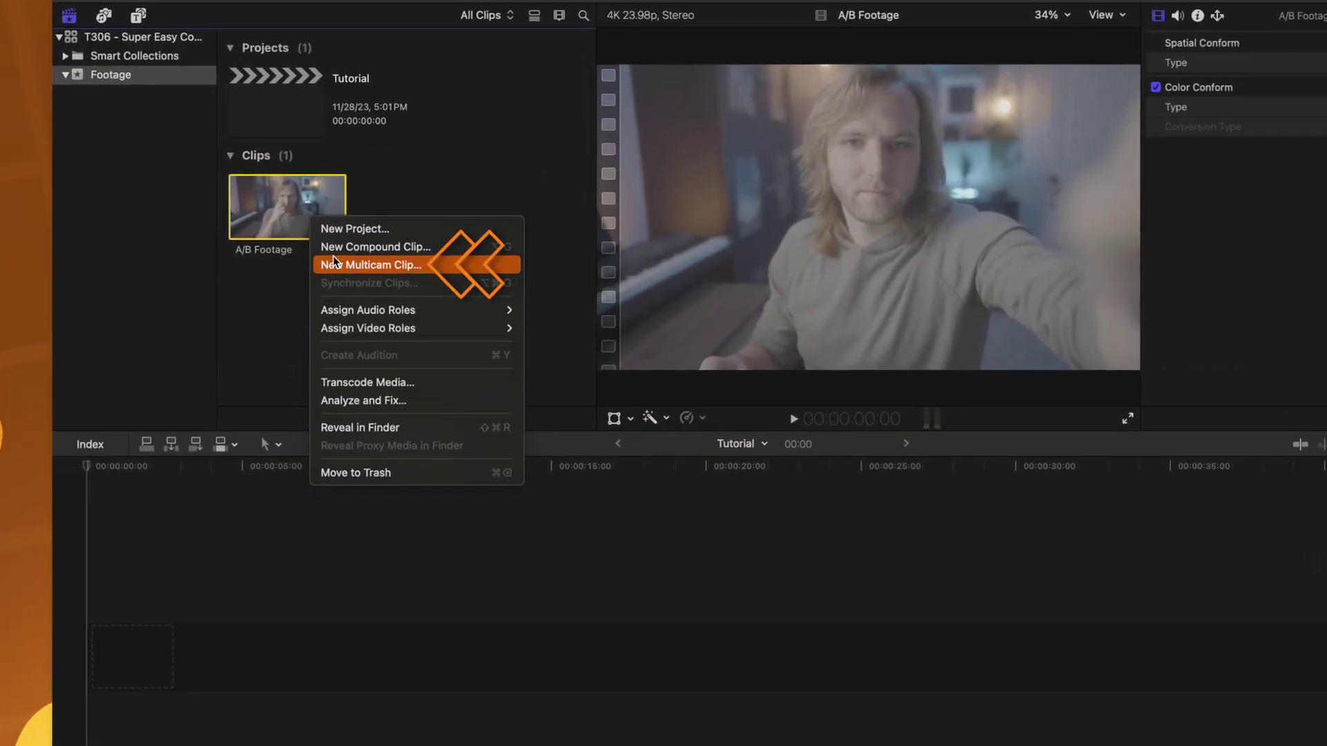
click(344, 270)
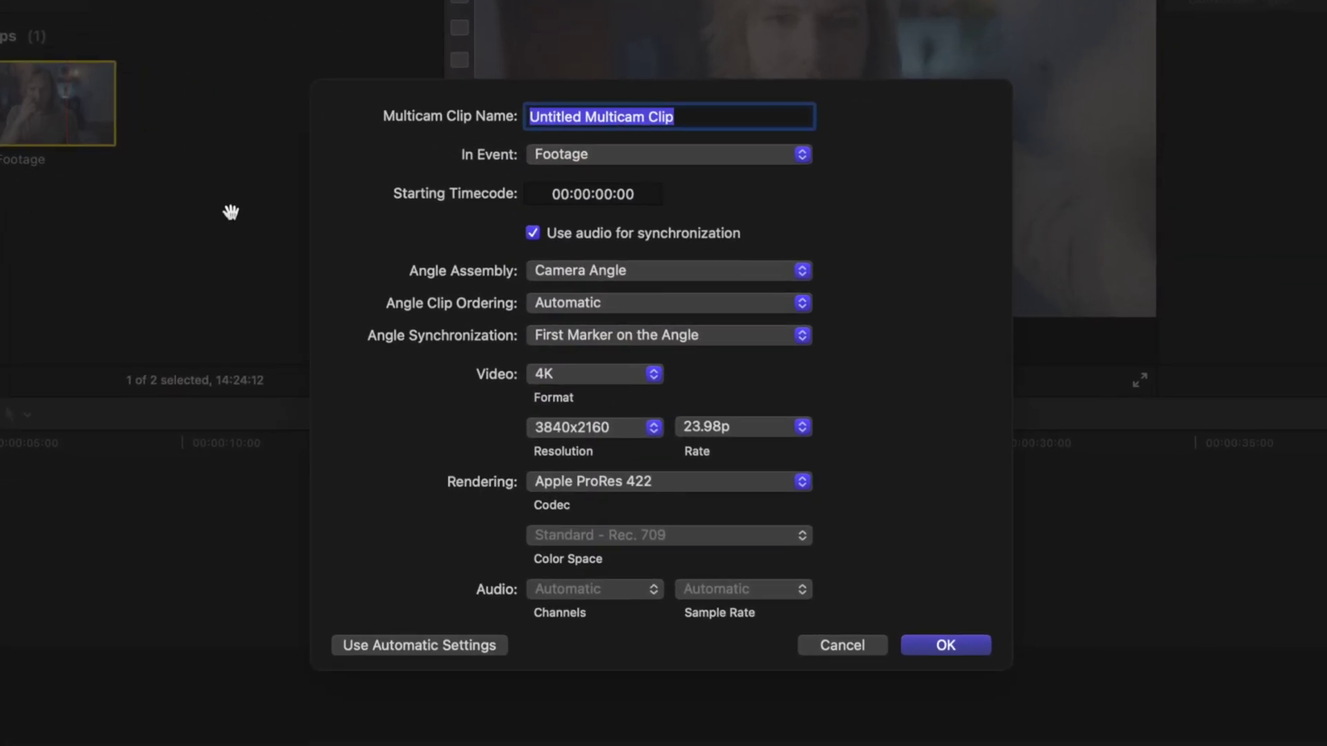
key(Return)
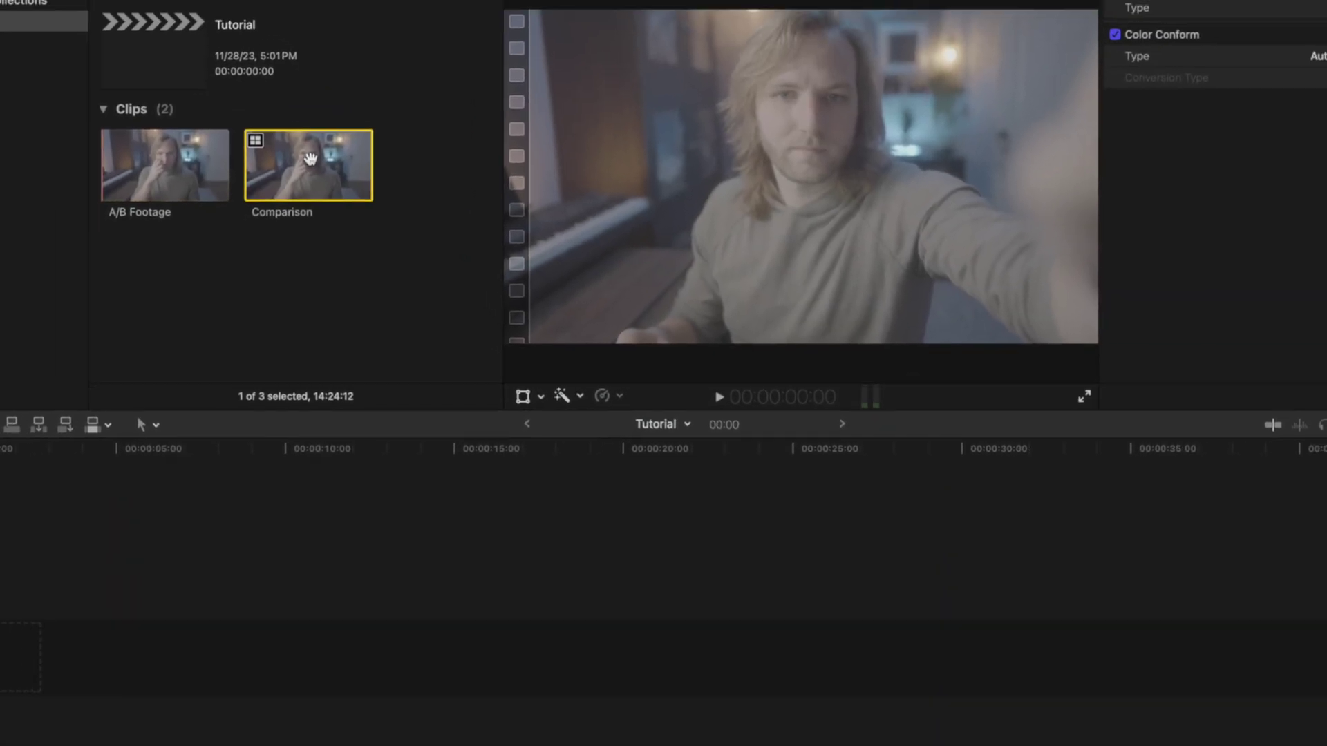
drag(310, 166, 27, 688)
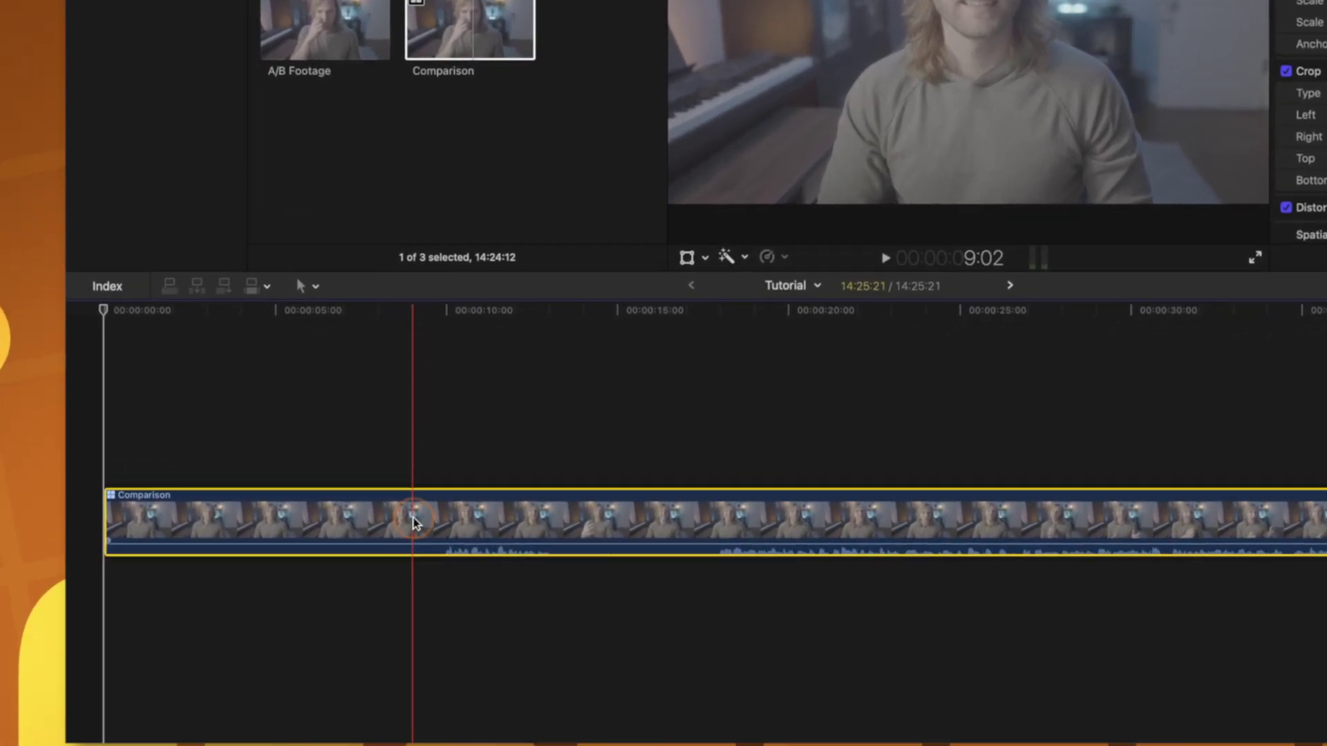
- Open the Comparison clip in the angle editor and bring up the Angle 1 options
double_click(346, 626)
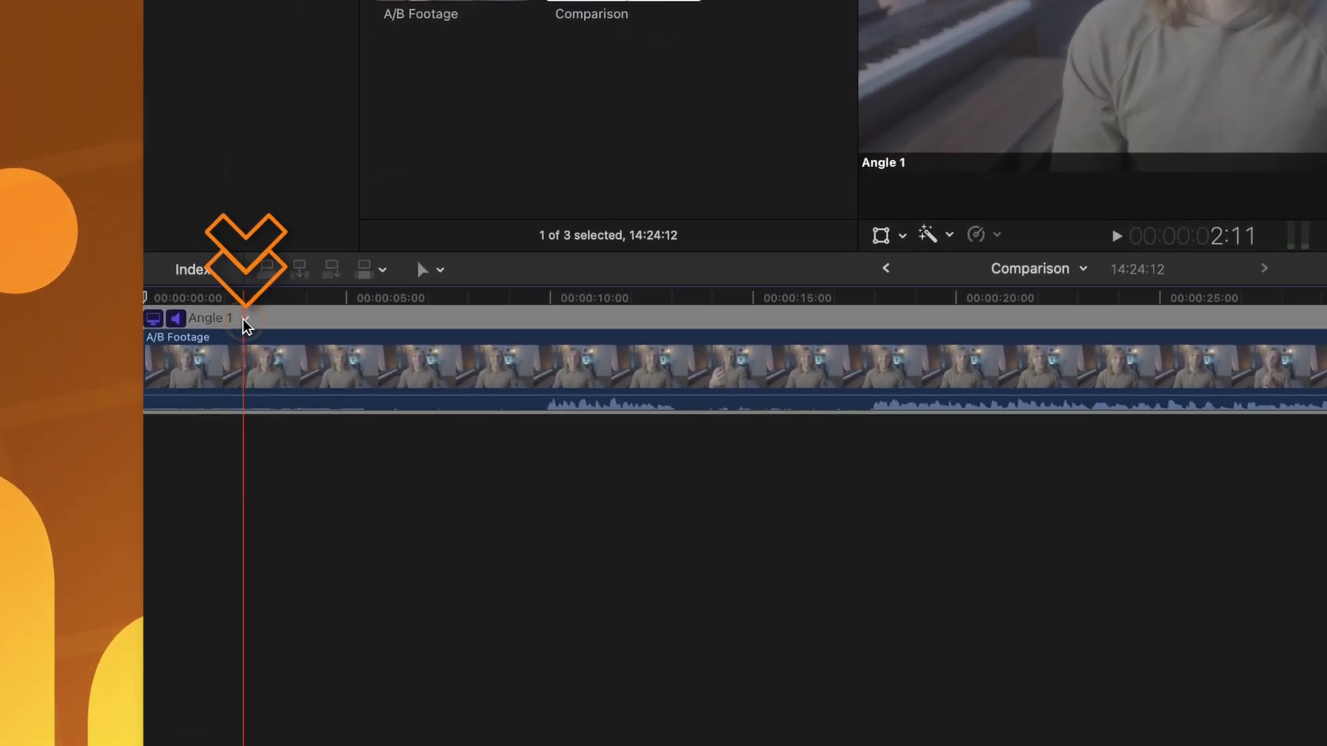
click(219, 386)
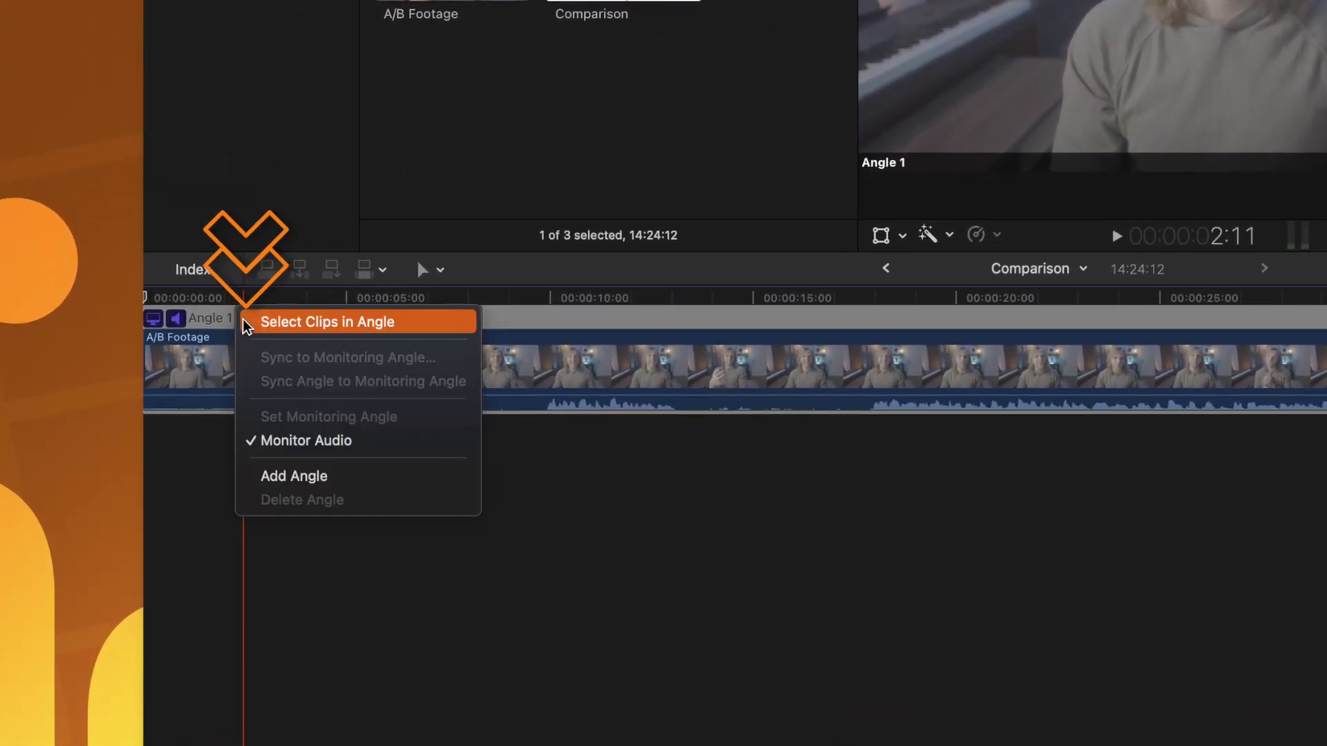
- Add a new empty angle holding a copy of the A/B Footage clip
click(320, 479)
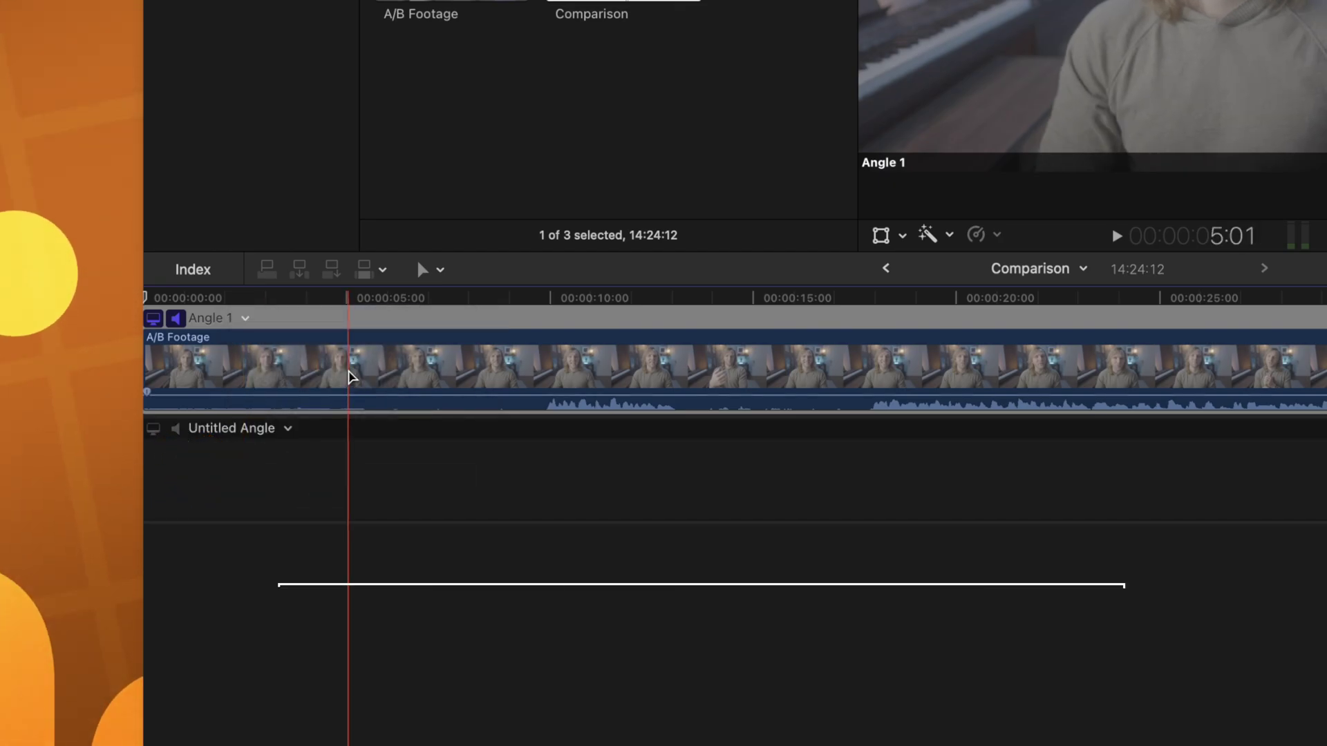
drag(351, 376, 355, 460)
scroll(415, 533, left, 2)
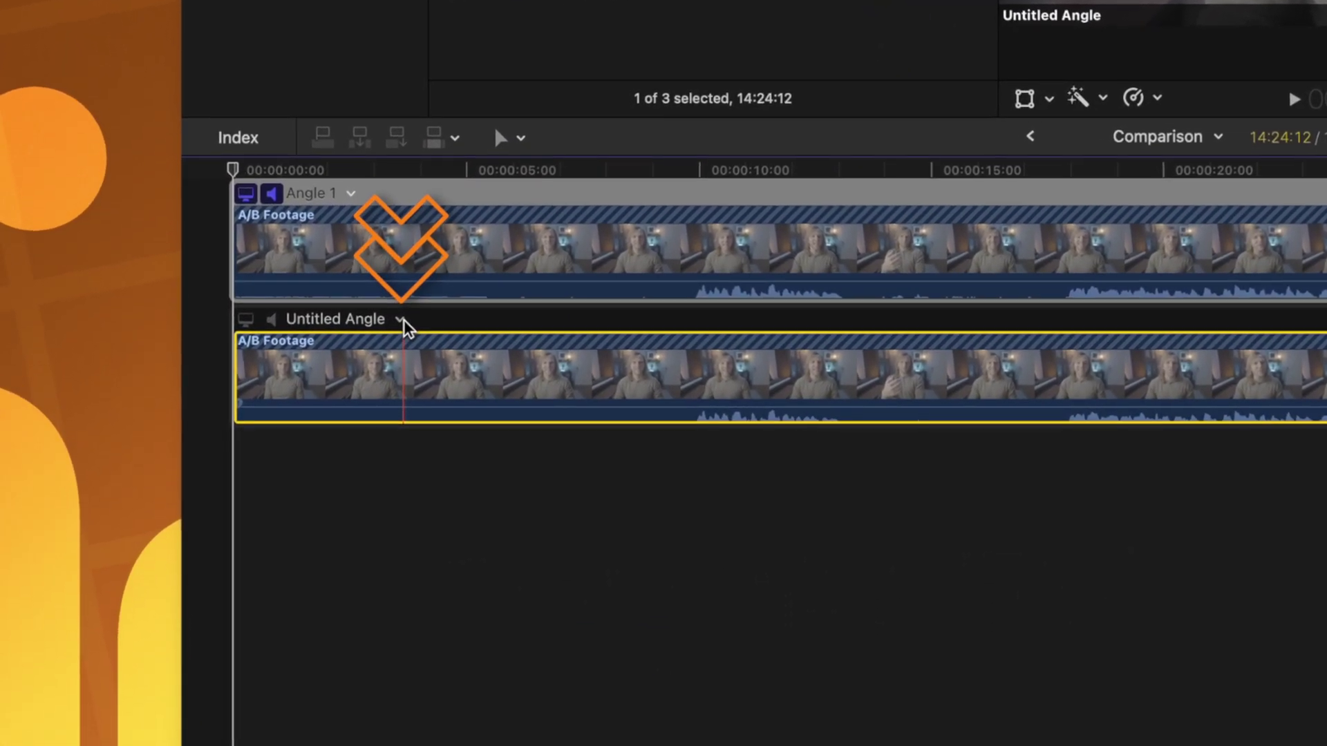
- Set Angle 1 as the monitoring angle and rename the new angle 'Angle 2'
click(340, 421)
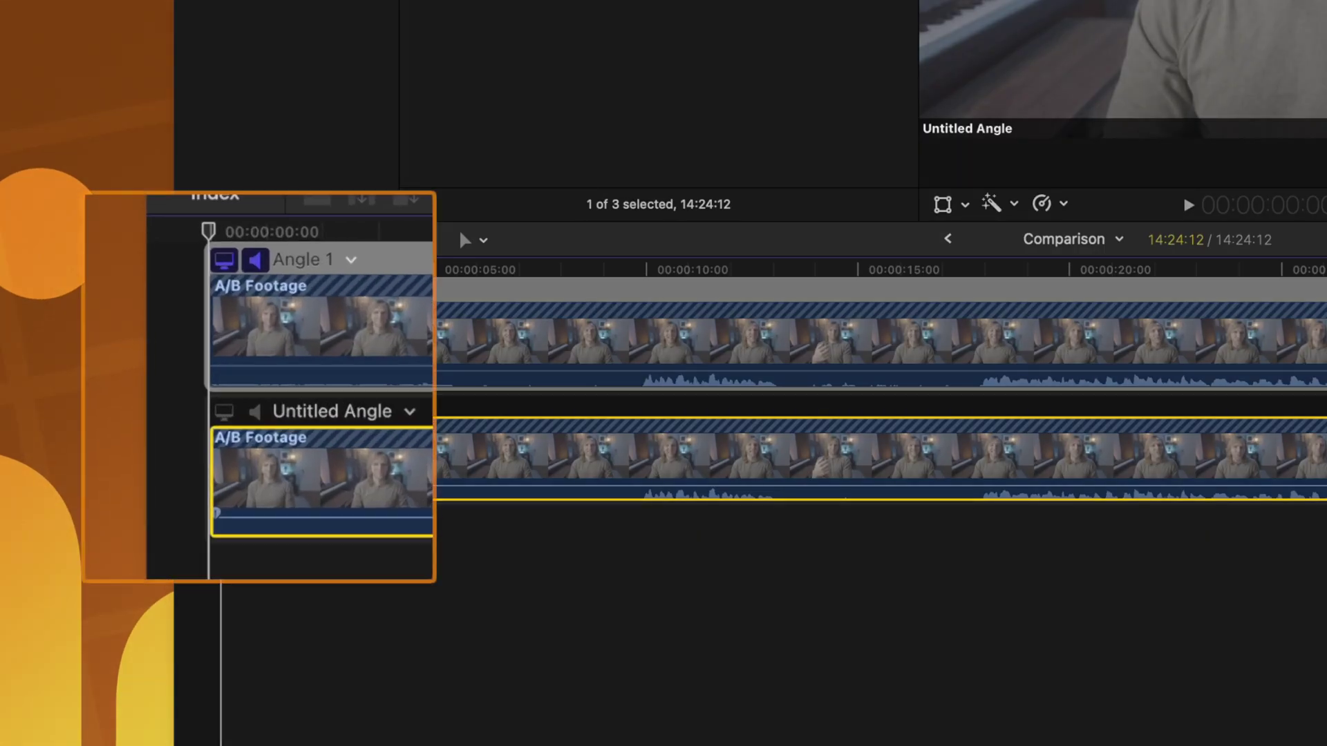
click(222, 261)
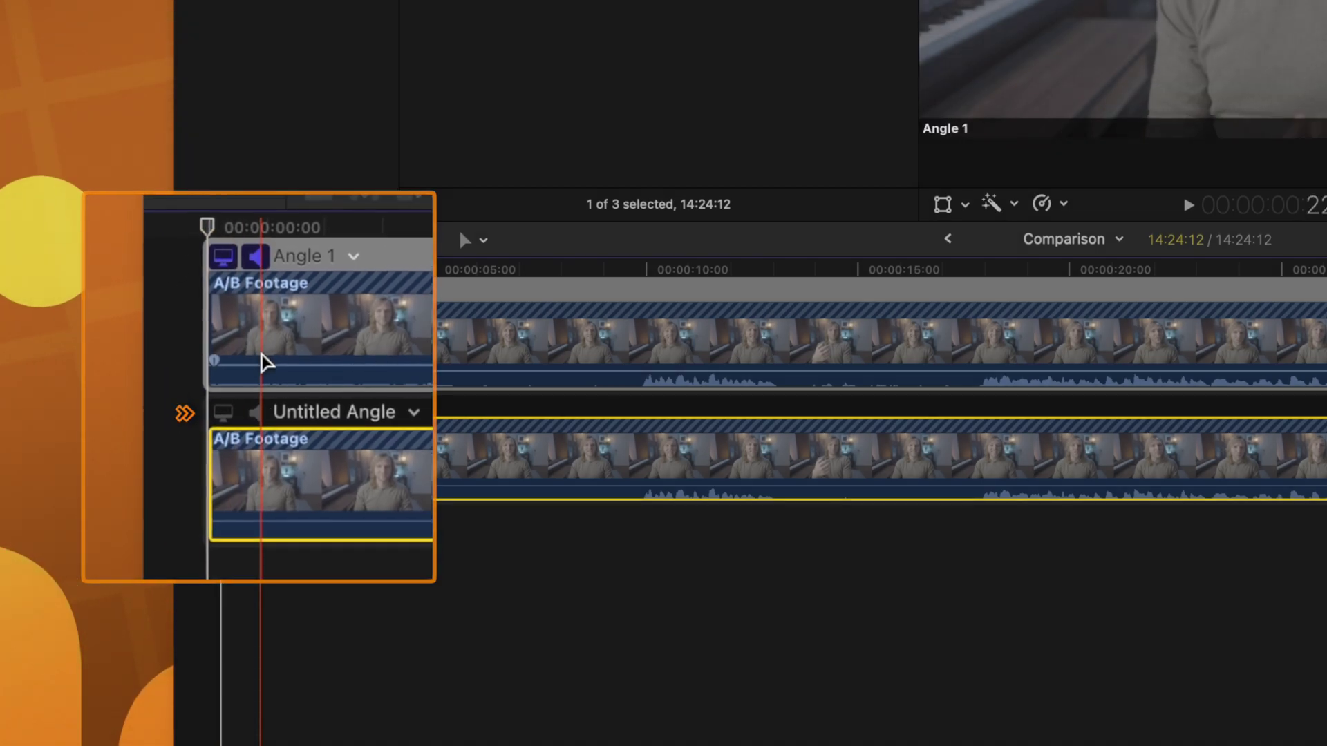
click(328, 394)
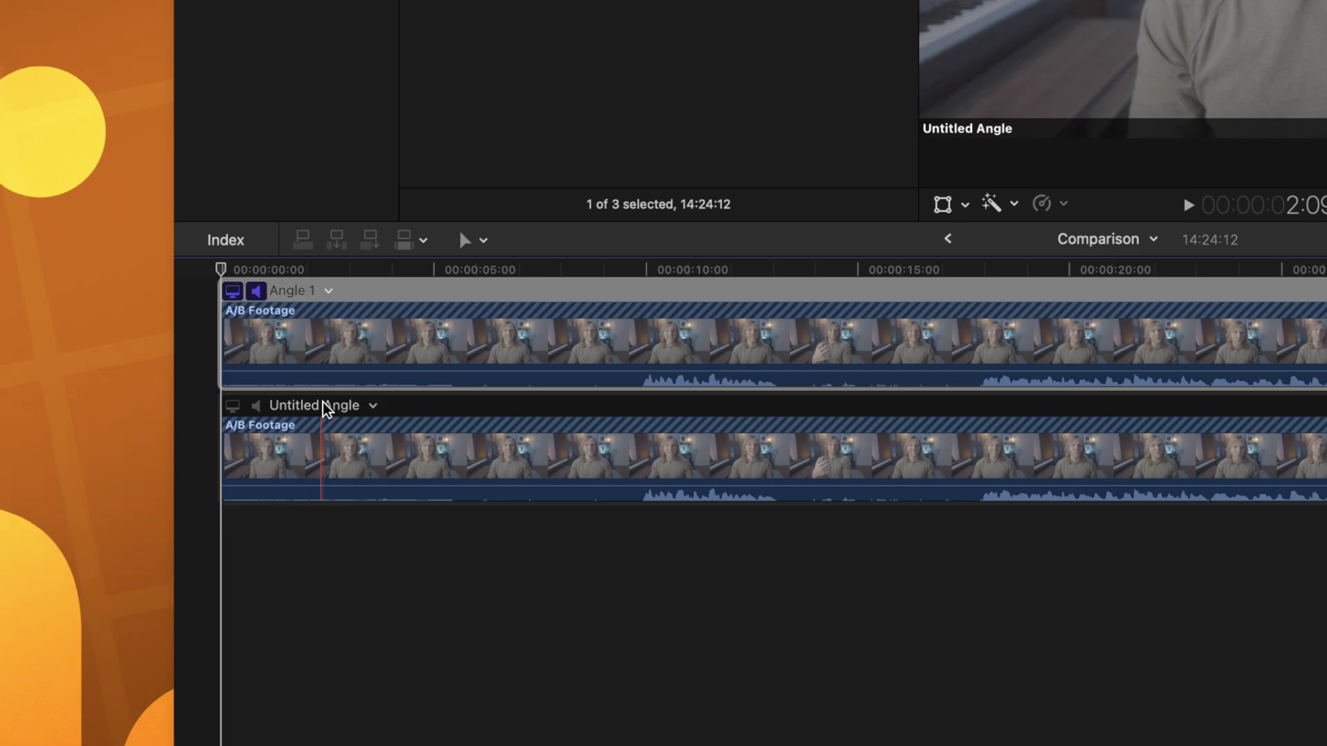
double_click(315, 406)
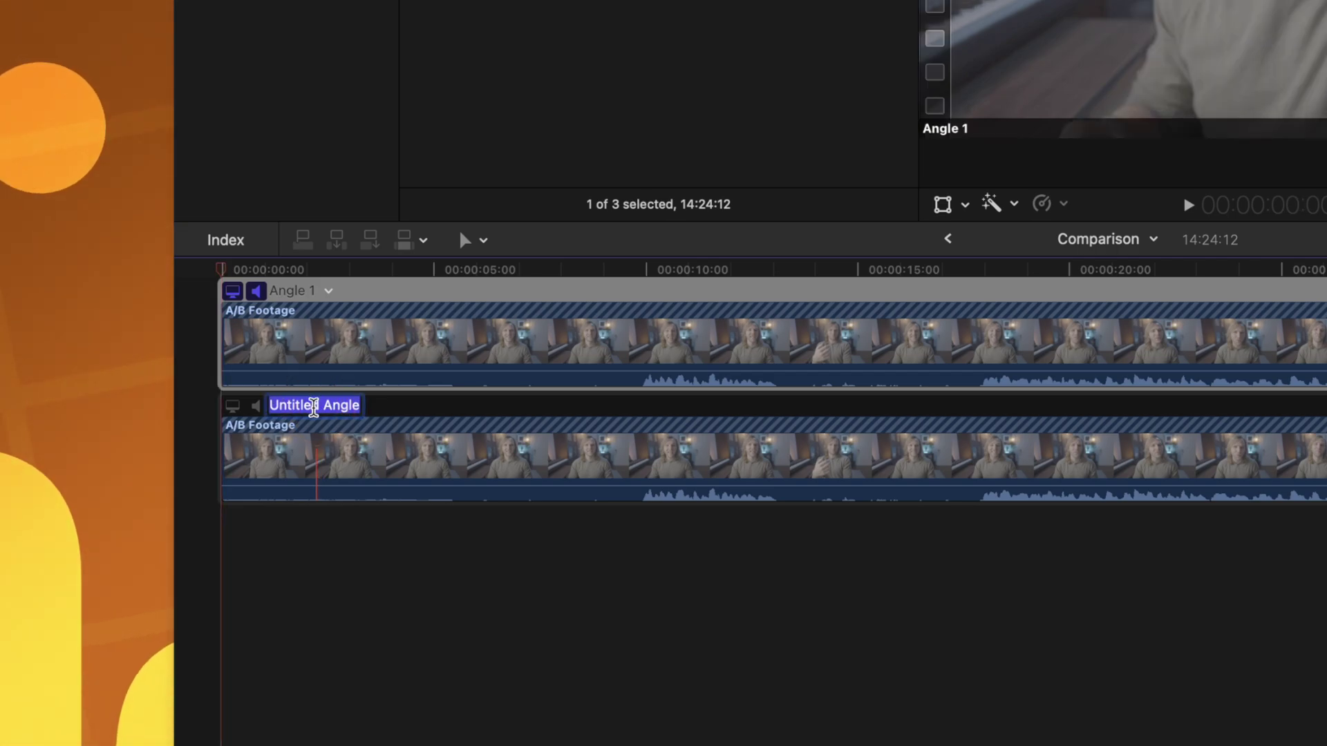
text(Angle 2)
key(Return)
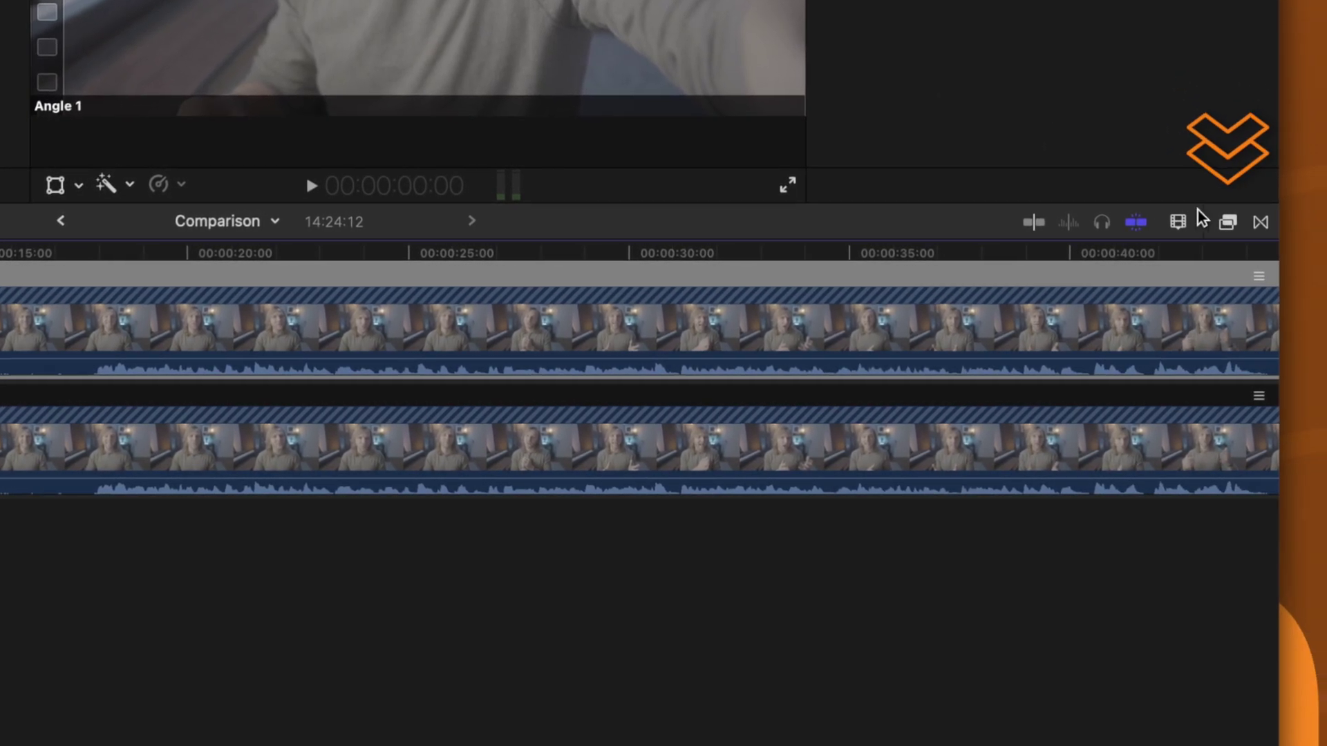
- Apply the Teal SLOG Tutorials effect to the Angle 2 clip and monitor Angle 2
click(1227, 221)
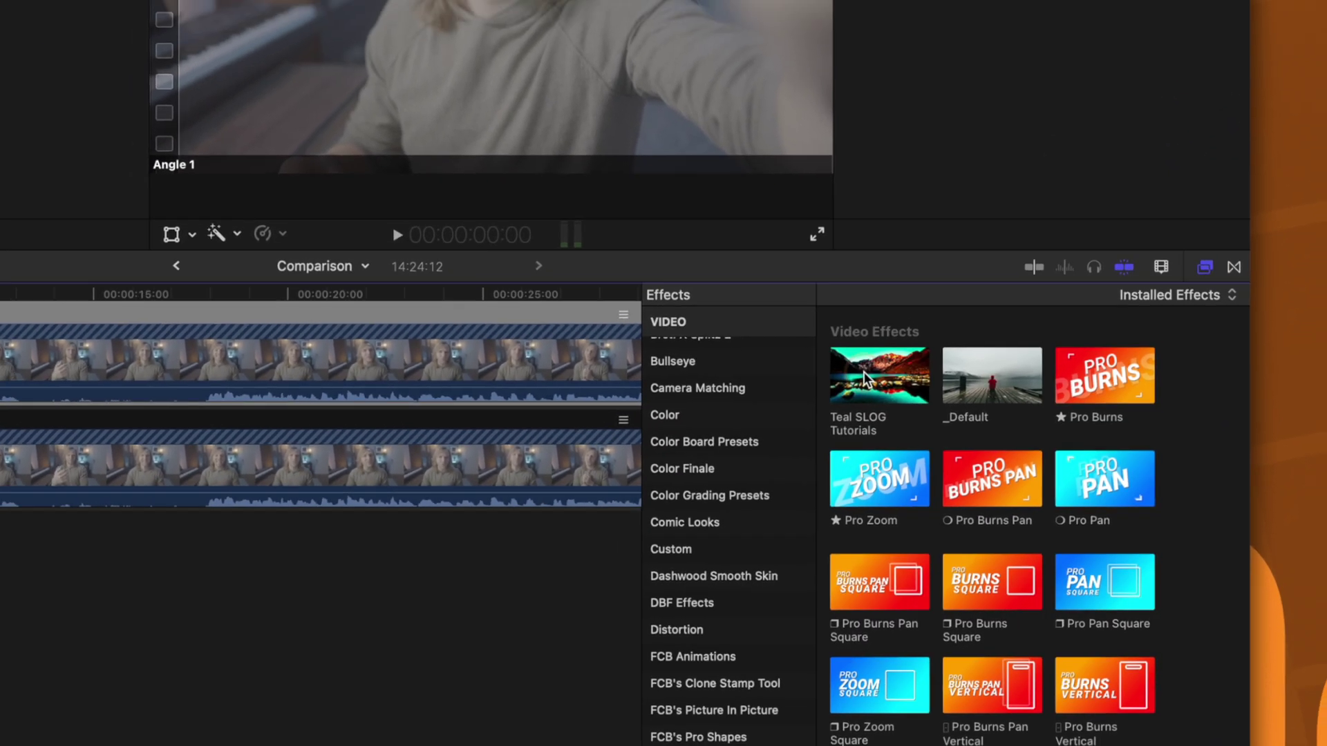
drag(827, 341, 0, 447)
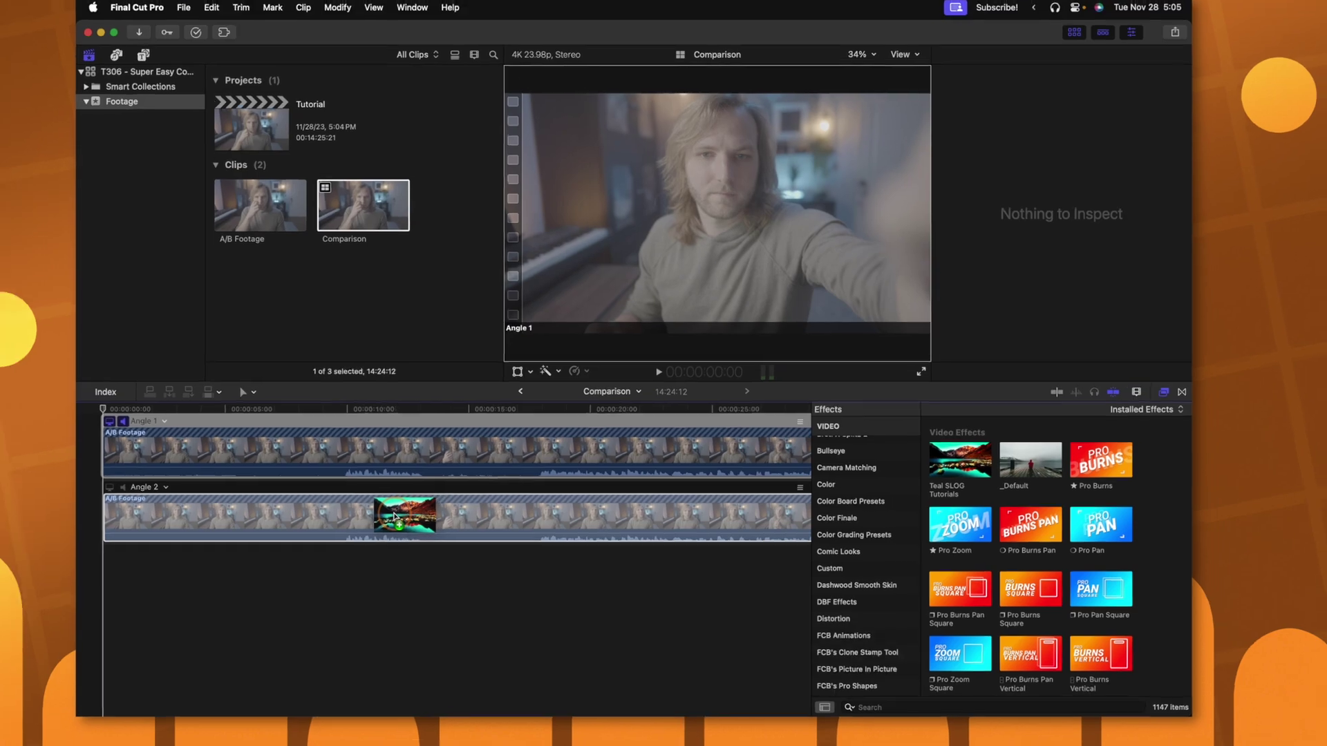
drag(390, 515, 391, 515)
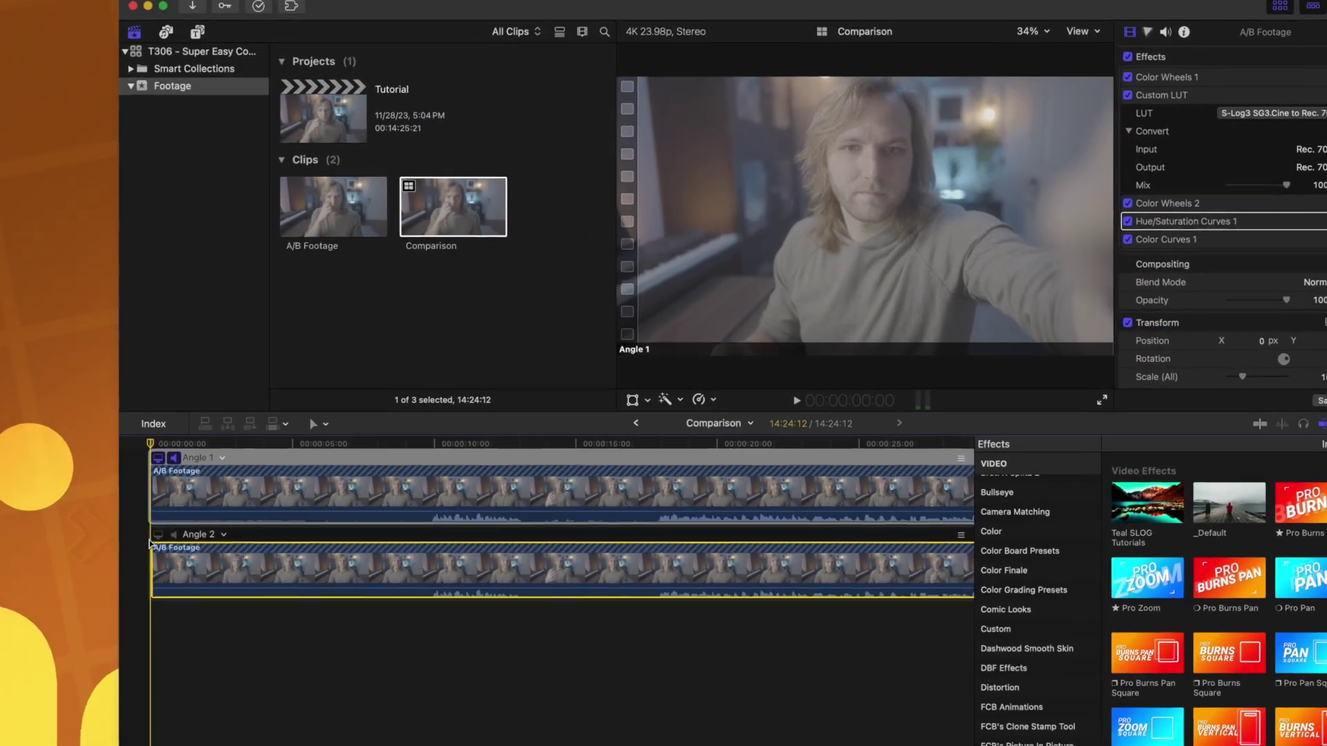
click(158, 535)
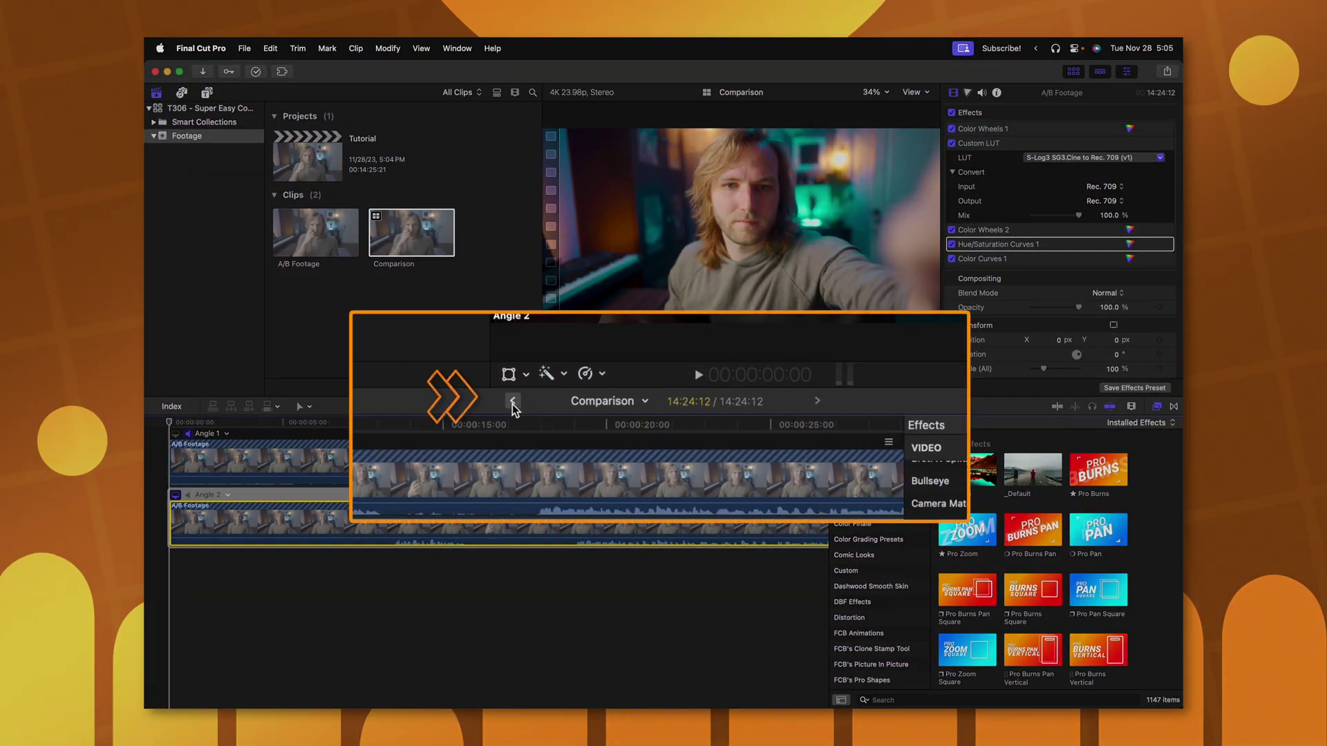
- Return to the Tutorial timeline and switch the viewer to show the Angles view
click(513, 402)
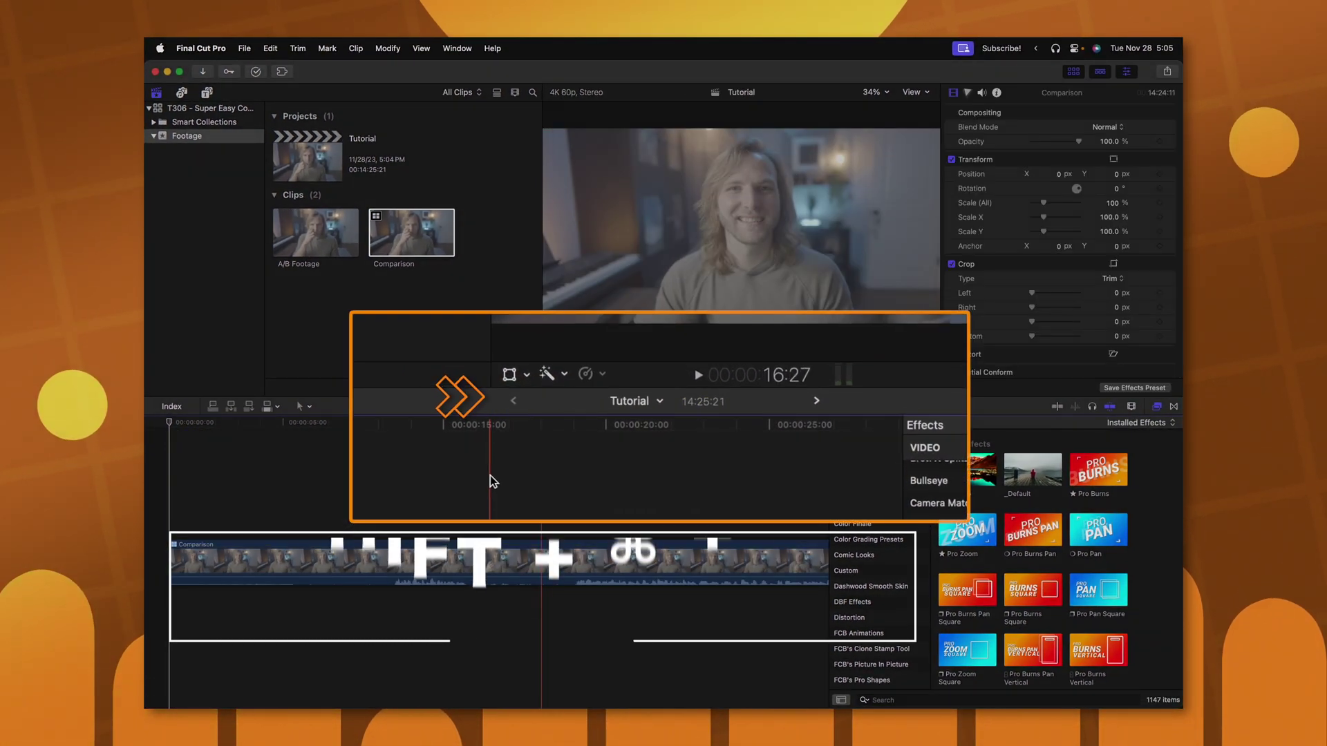
click(421, 48)
mouse_move(460, 134)
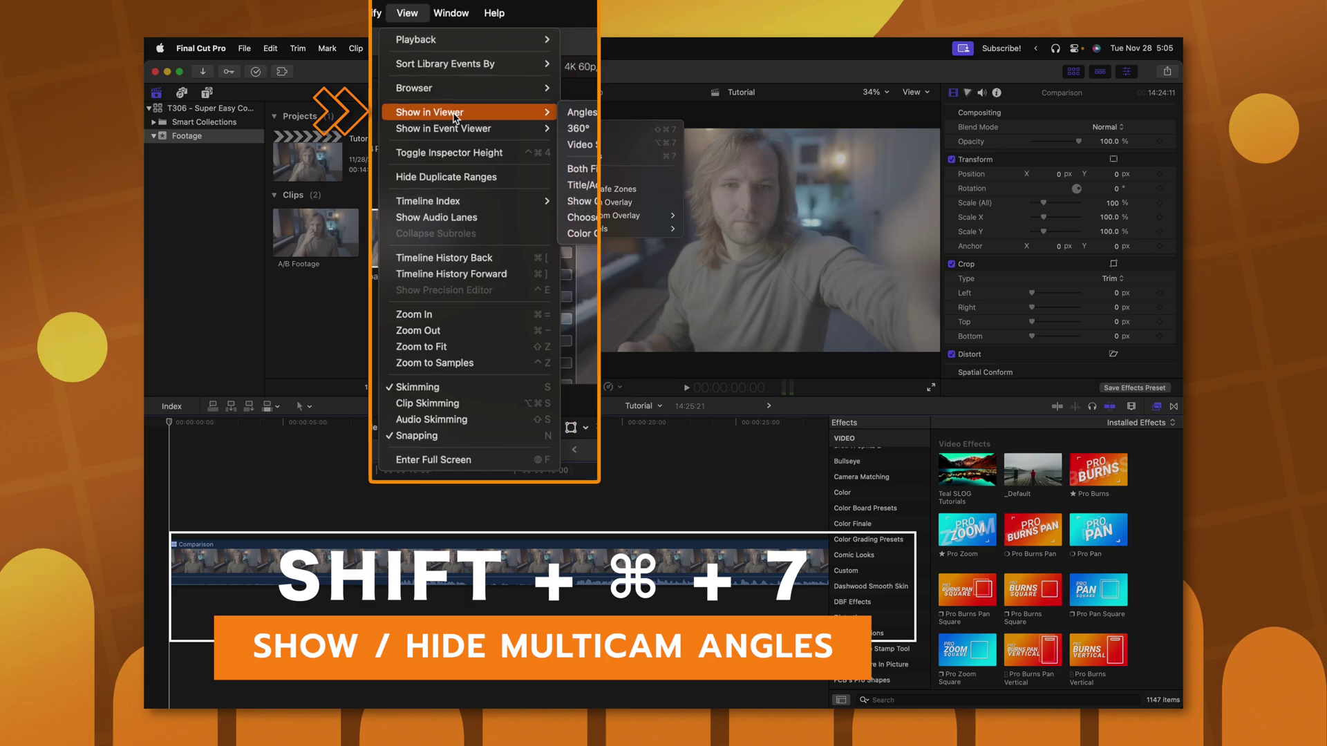
click(563, 117)
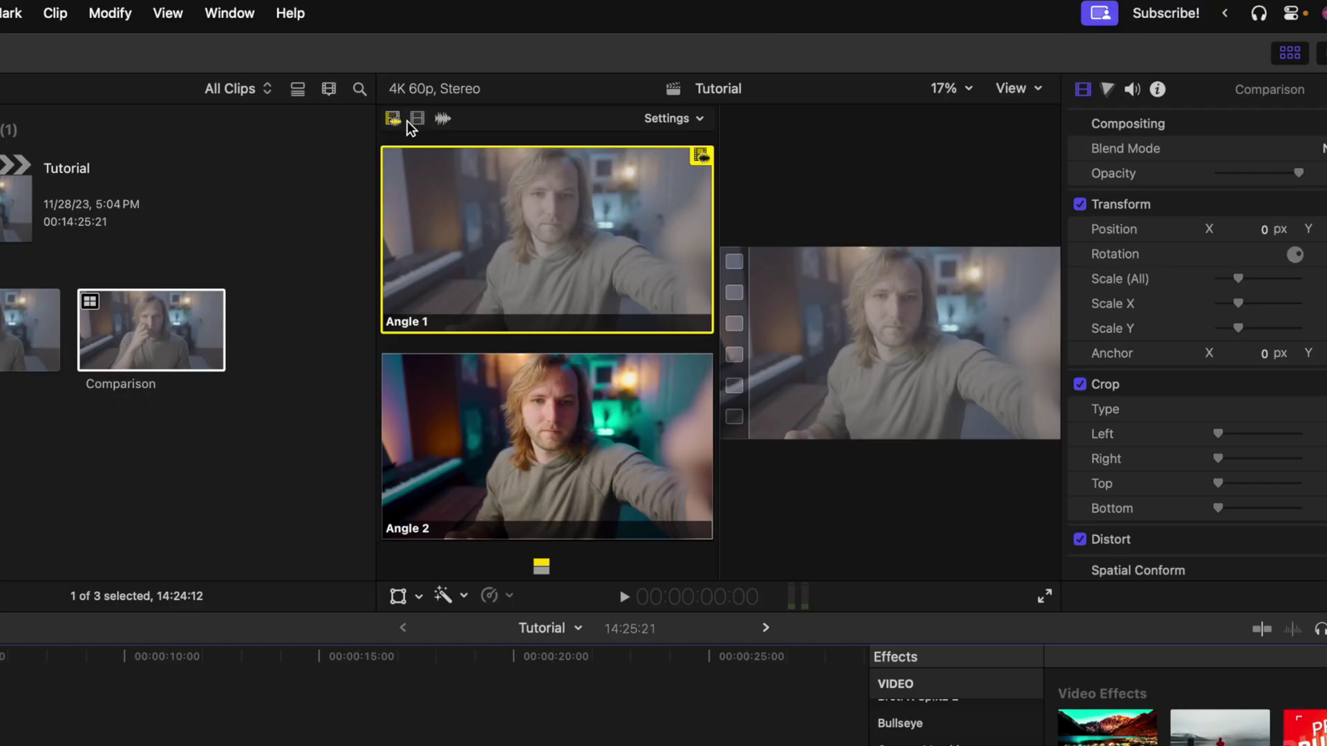
- With video-only angle switching, cut the Comparison clip around 00:07:10 so the later part shows Angle 2
click(417, 118)
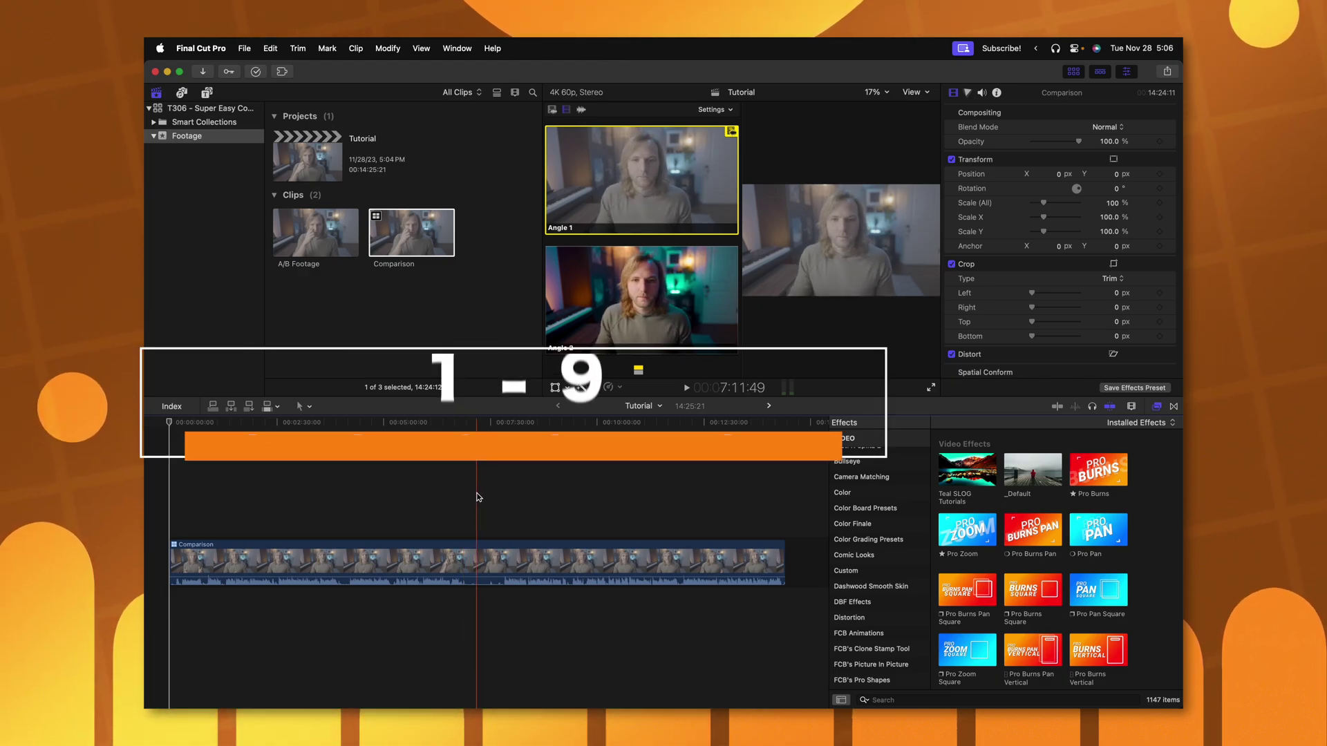
key(2)
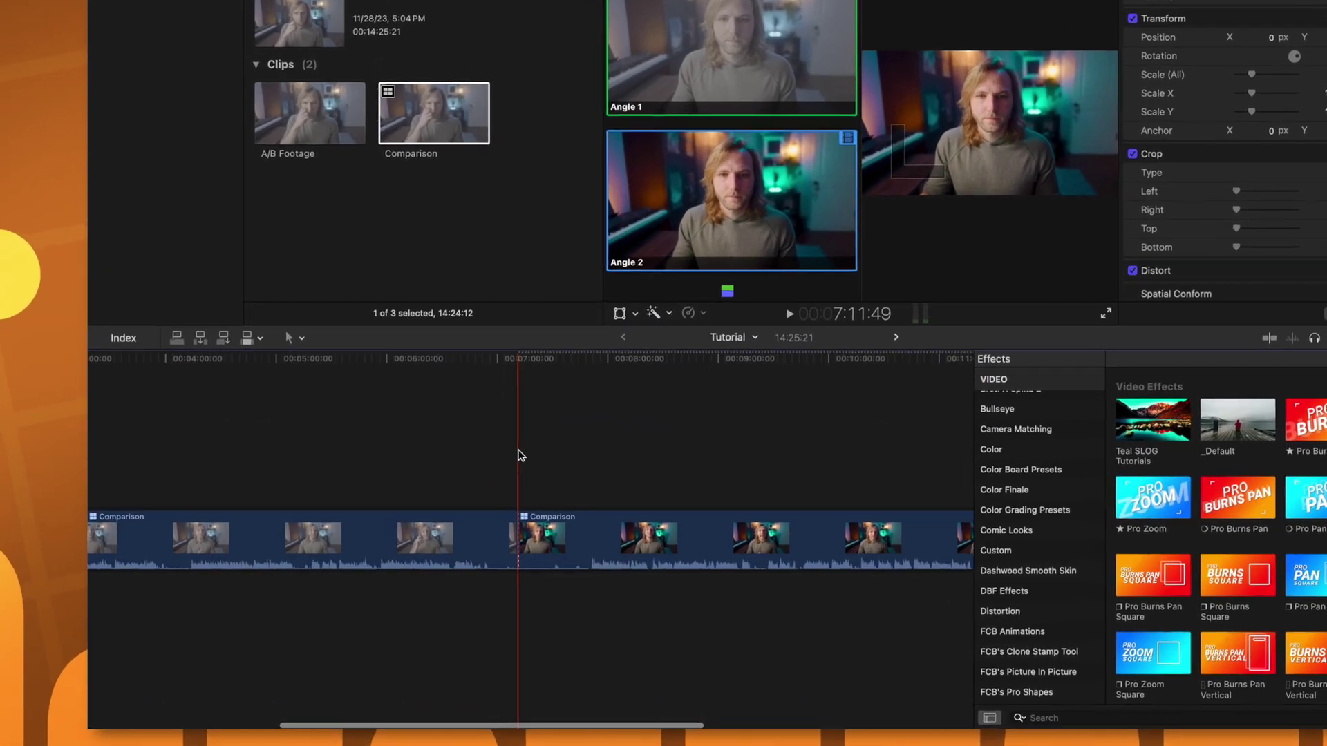
key(super+equal)
key(super+equal)
key(super+equal)
key(super+equal)
key(super+equal)
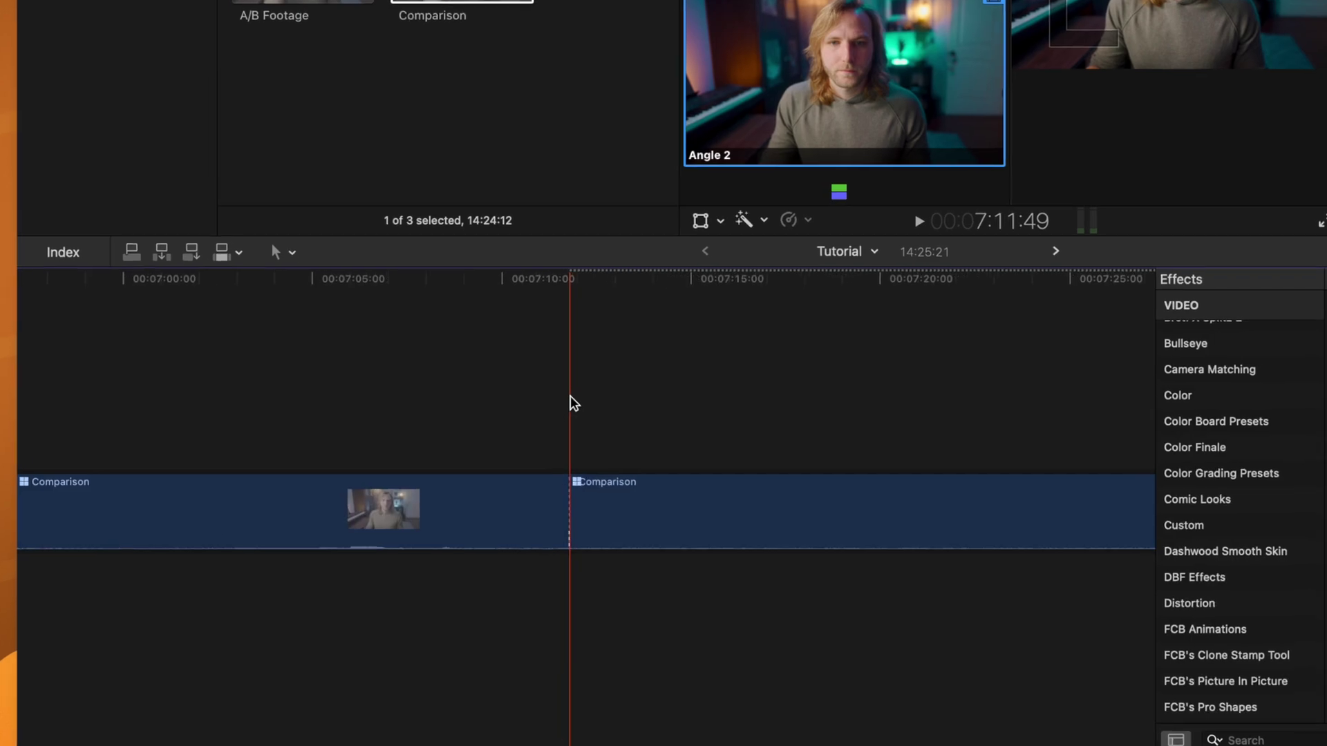
click(525, 235)
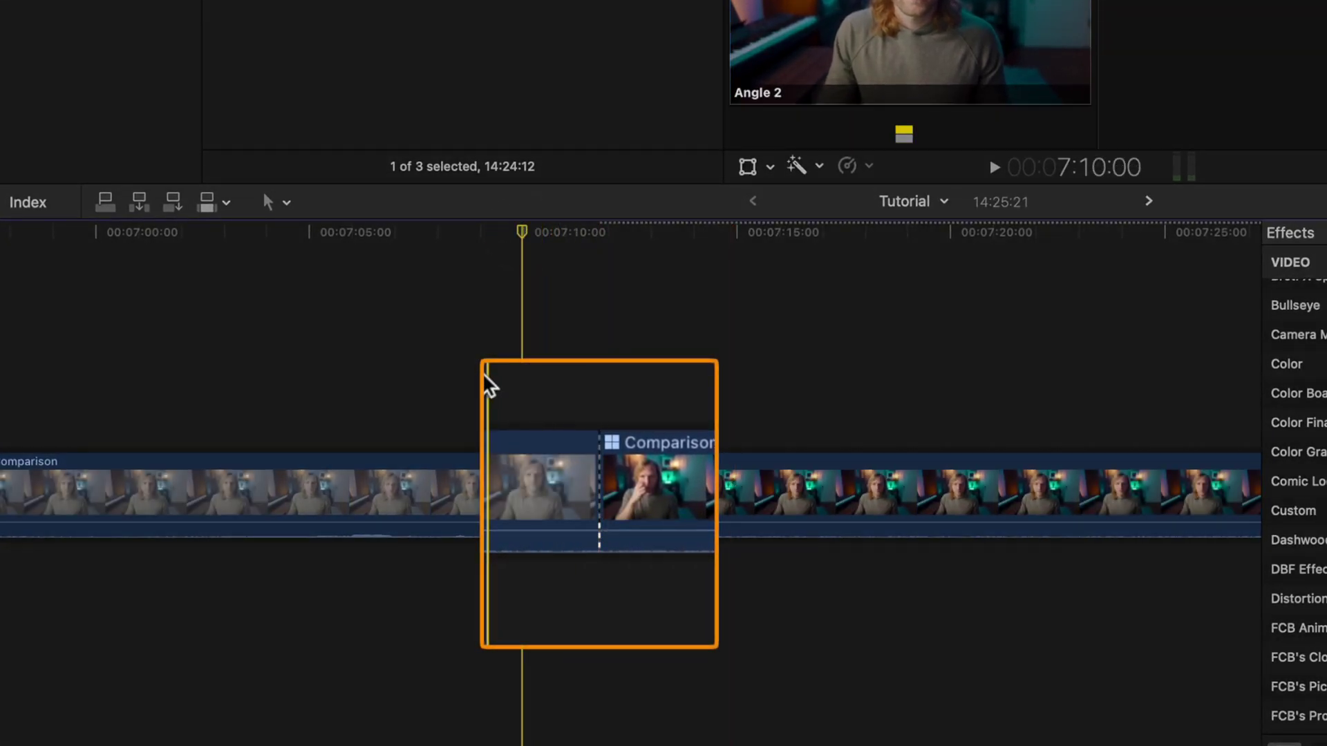
click(601, 459)
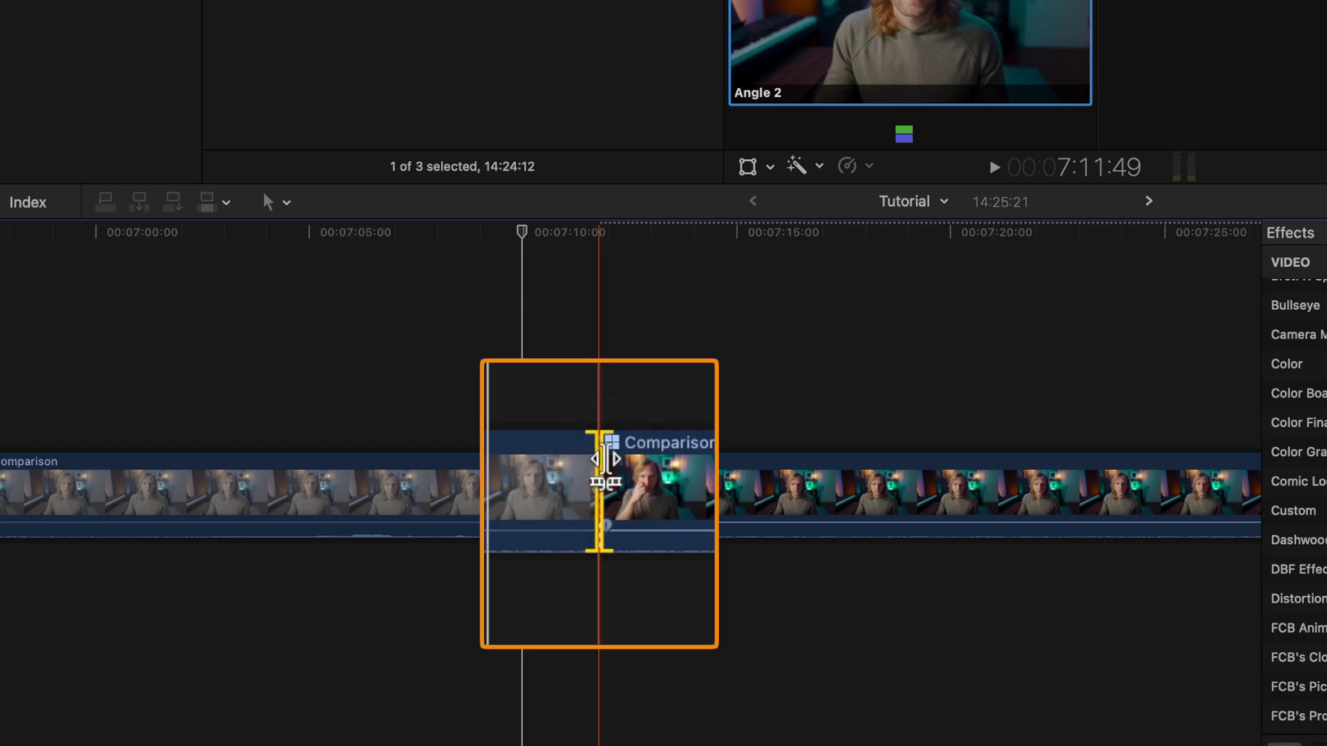
key(Delete)
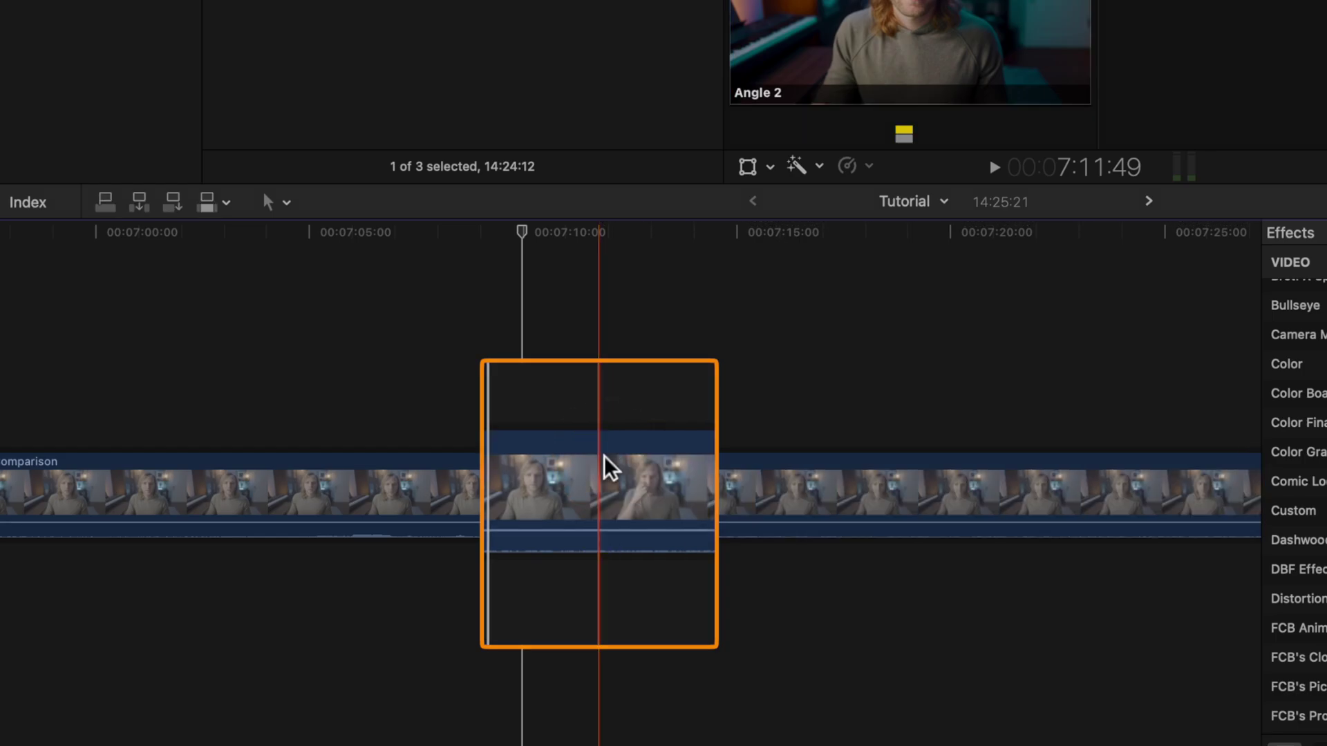
key(super+z)
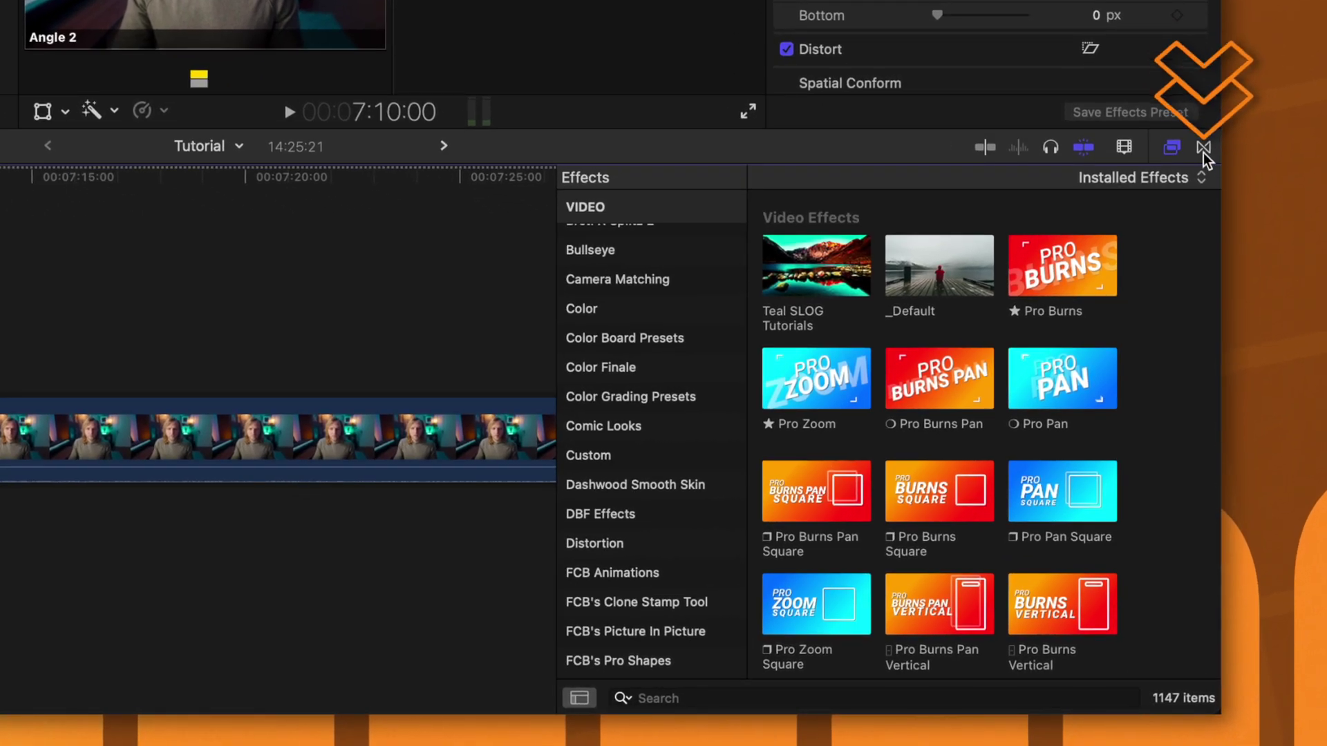
- Place a Wipe transition on the cut between the Comparison clips, select it, and hide the Angle Viewer
click(1186, 300)
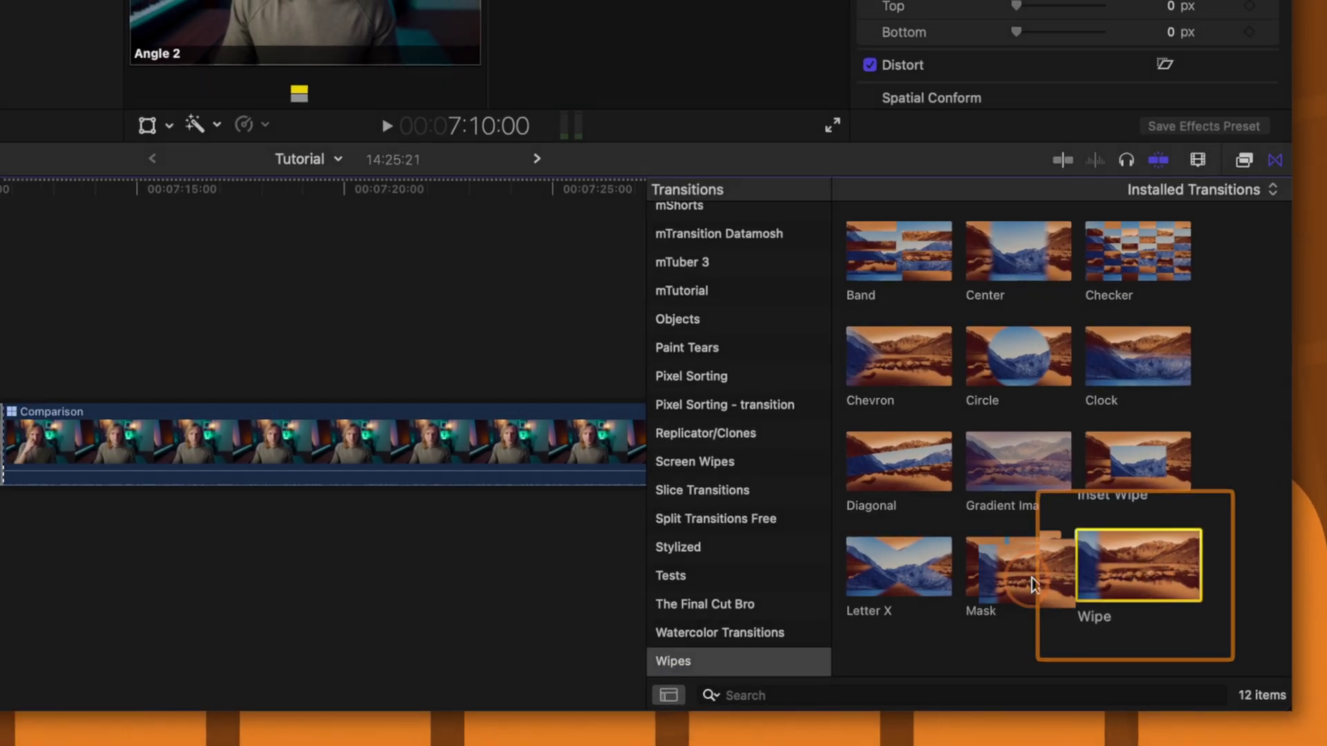
drag(1063, 571, 0, 427)
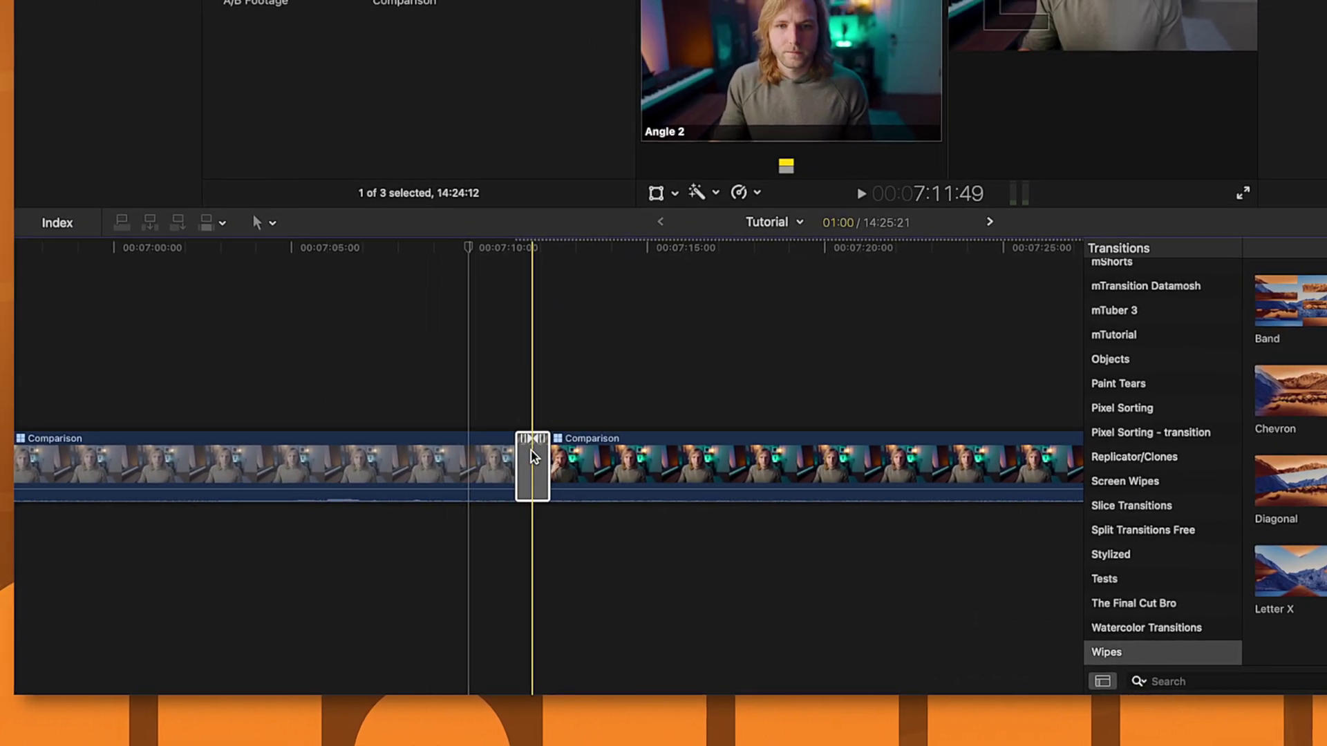
click(532, 456)
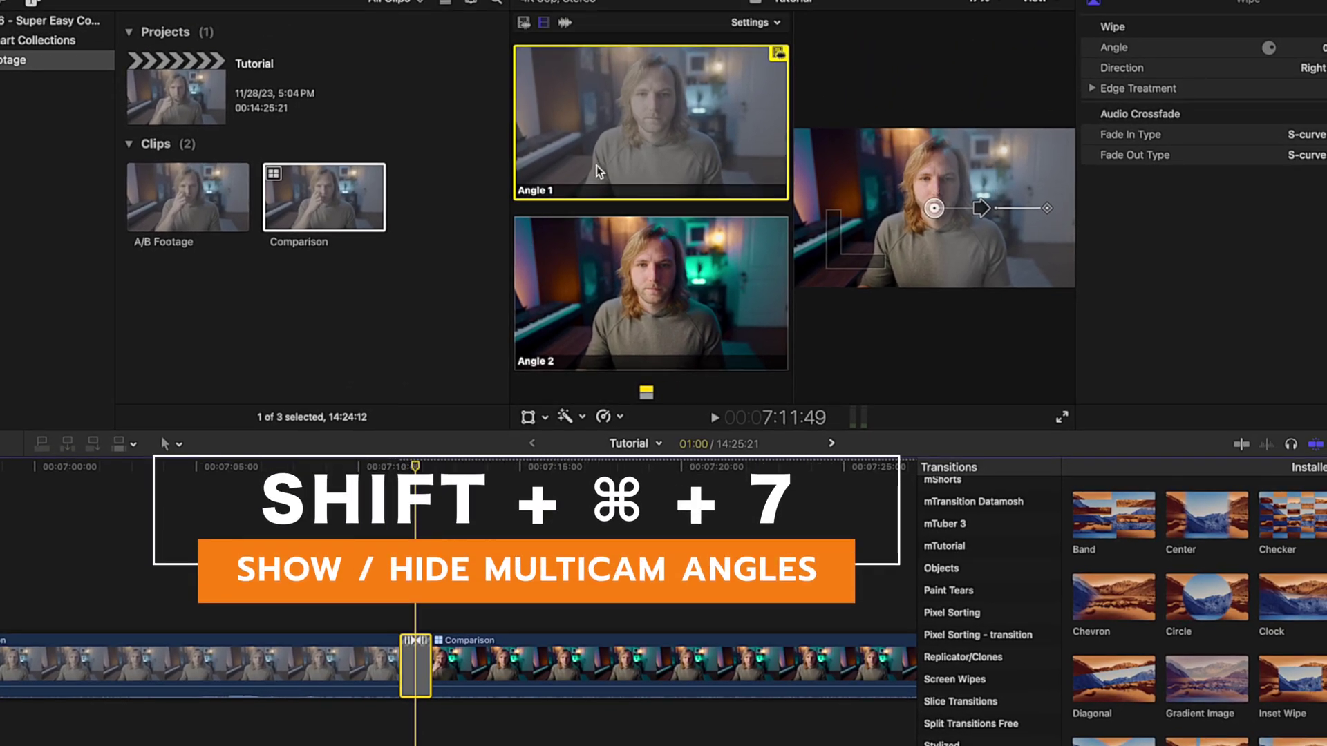
key(shift+super+7)
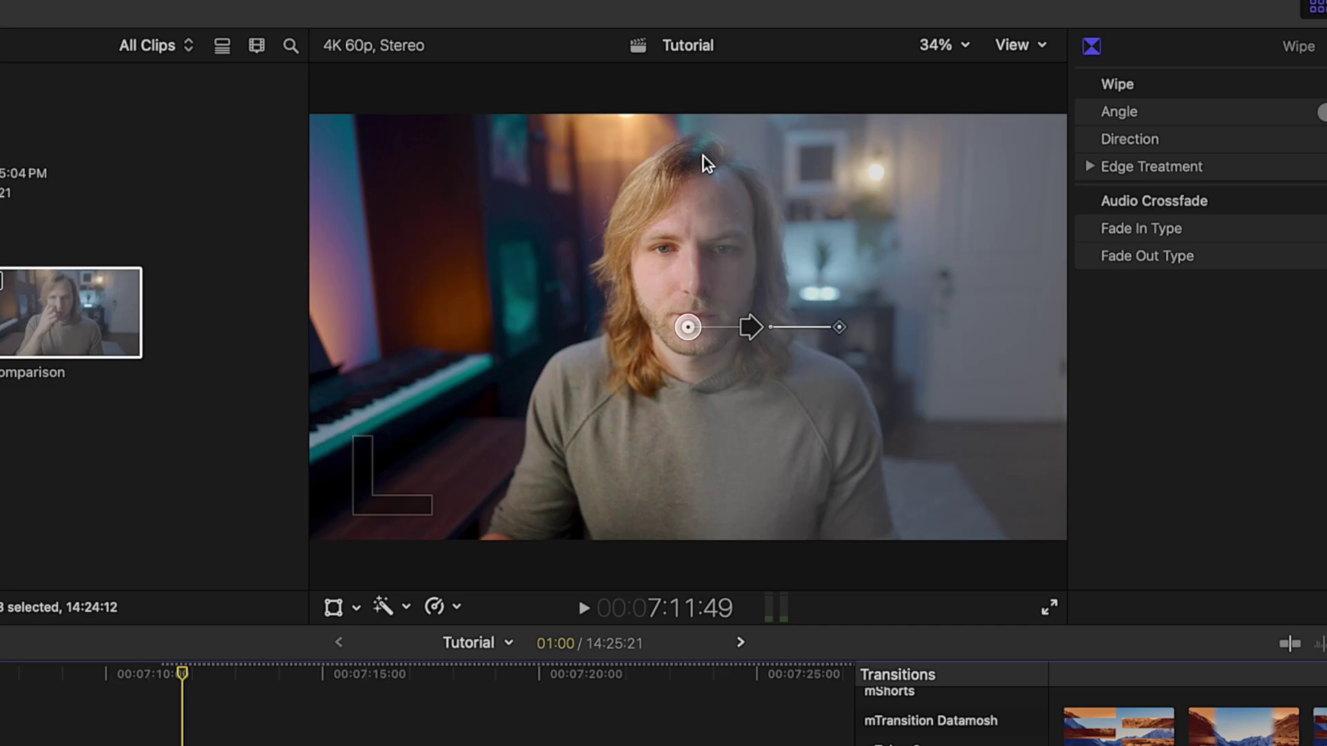
- Set the wipe to a 0° angle, direction Right, with its edge near mid-frame
mouse_move(755, 325)
mouse_down()
mouse_move(672, 442)
mouse_move(765, 368)
mouse_move(787, 296)
mouse_move(740, 385)
mouse_move(728, 380)
mouse_move(753, 326)
mouse_up()
mouse_move(833, 326)
mouse_down()
mouse_move(1057, 324)
mouse_move(842, 325)
mouse_up()
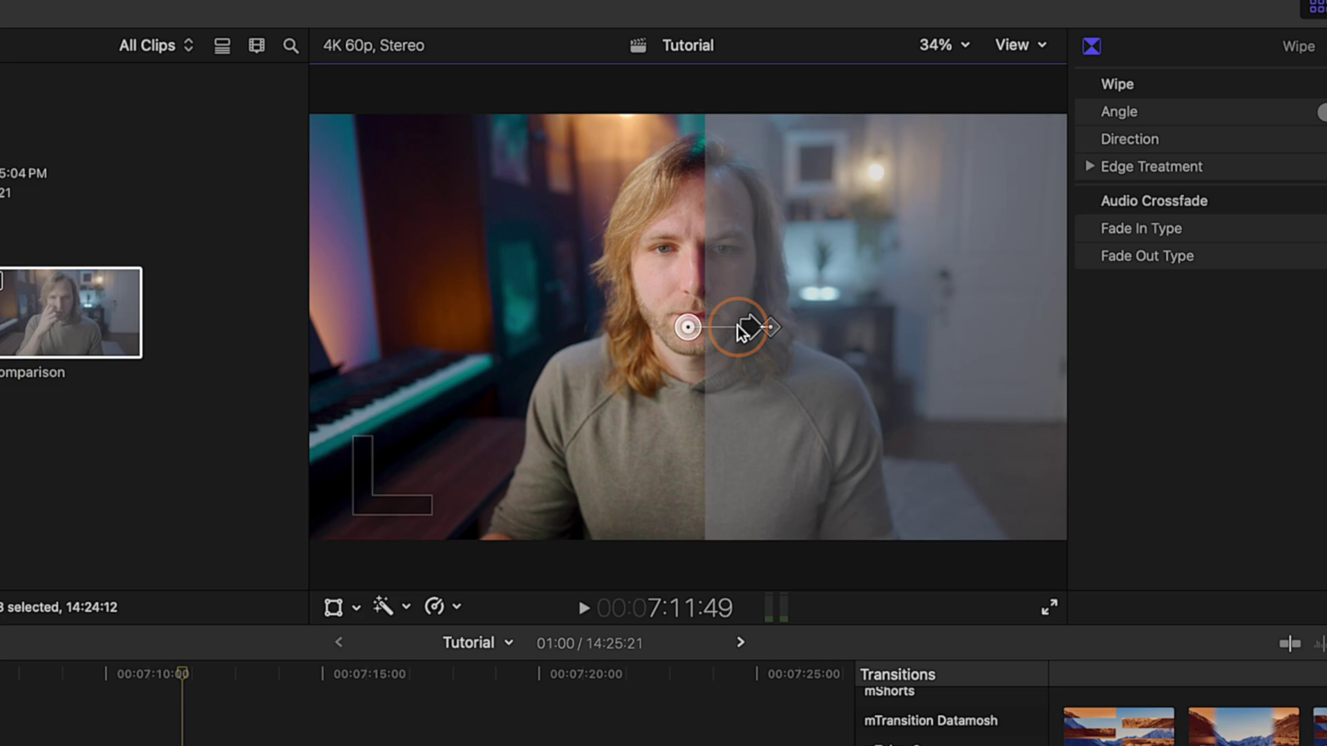
drag(873, 324, 897, 325)
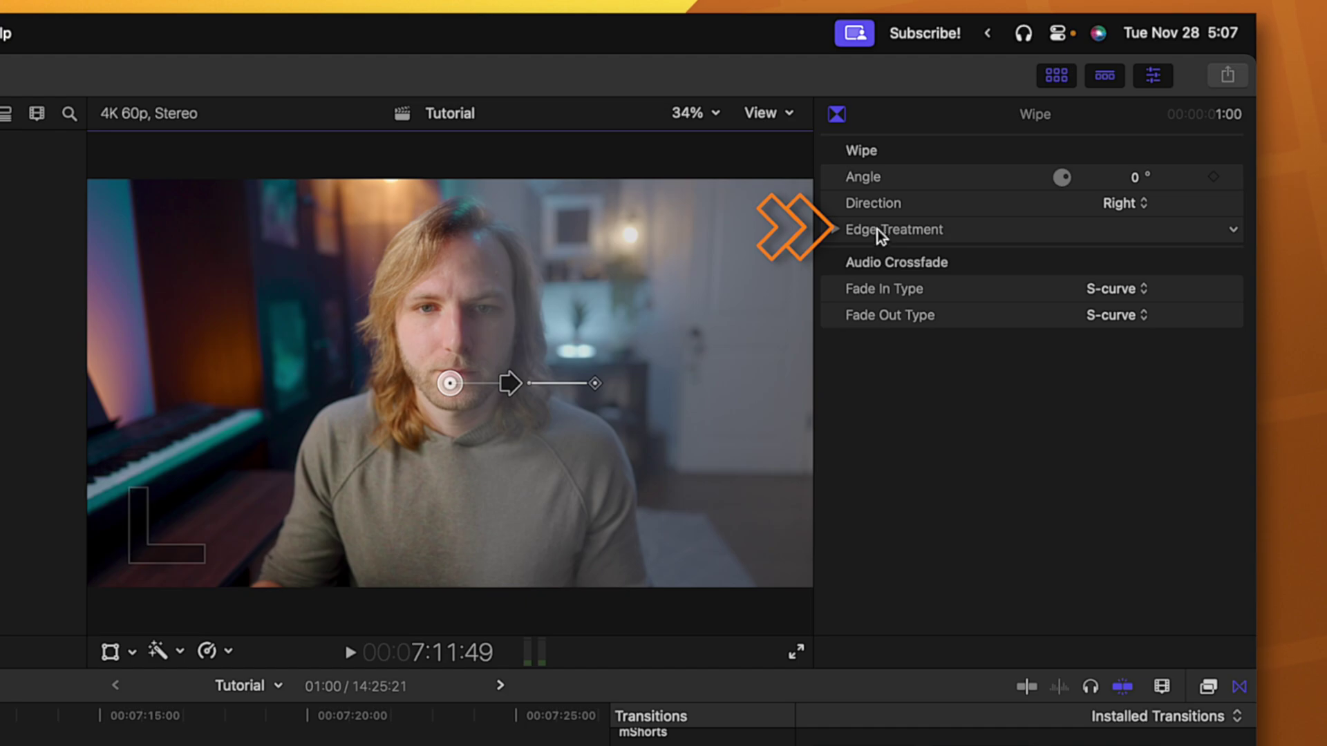
- Set the wipe's Edge Treatment to a Solid Color red edge with Border 5
click(836, 230)
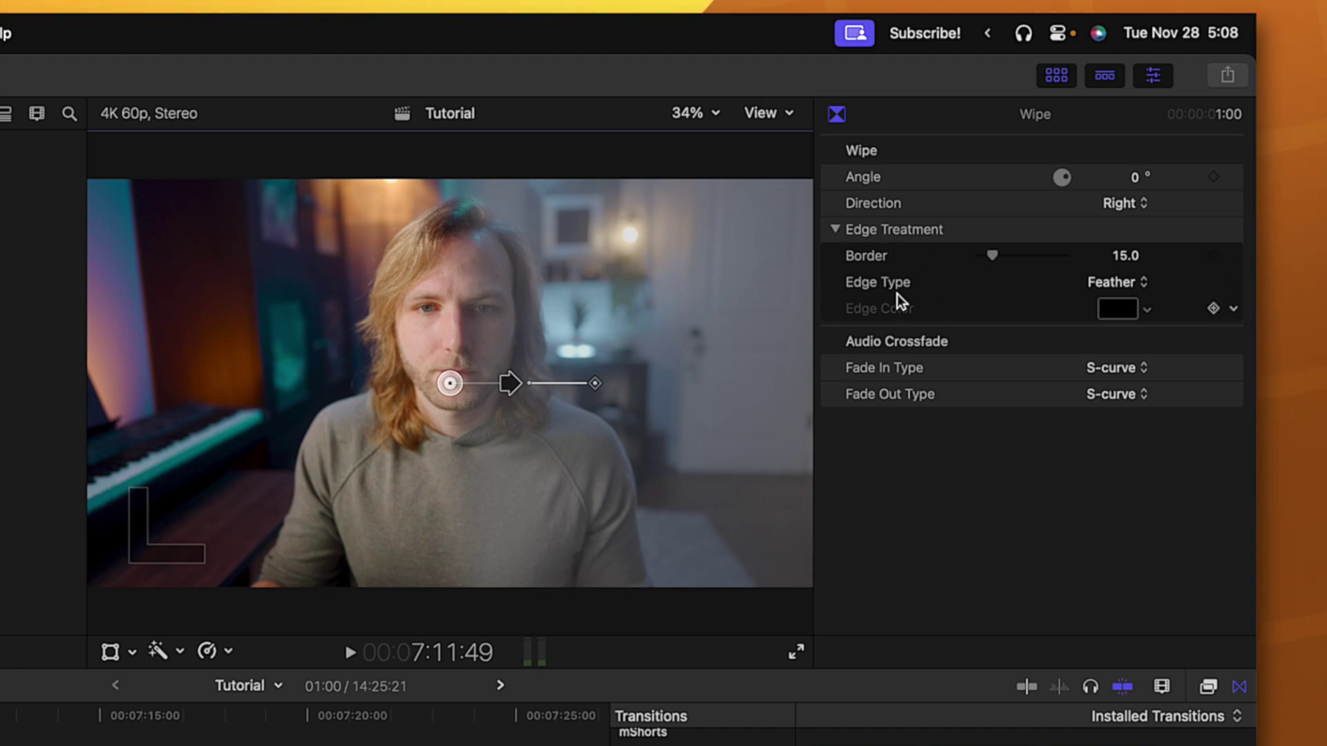
click(1133, 284)
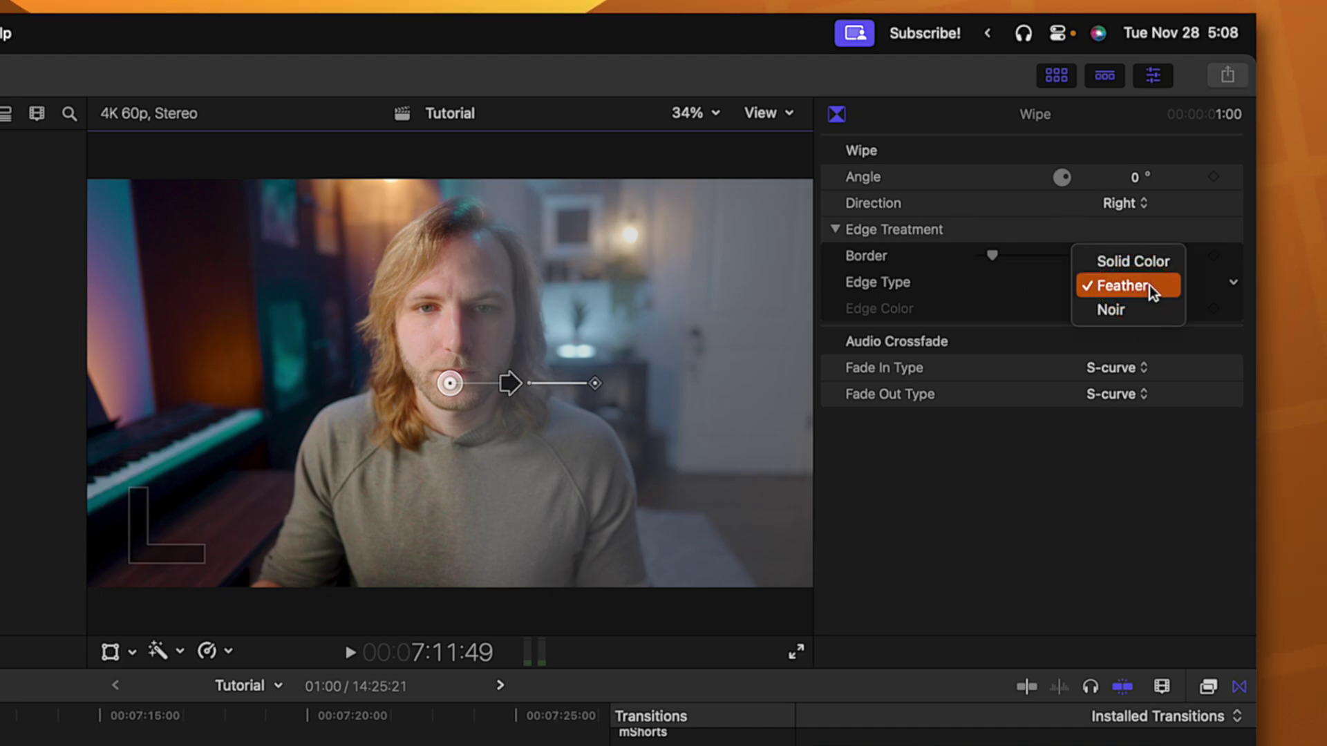
click(1154, 266)
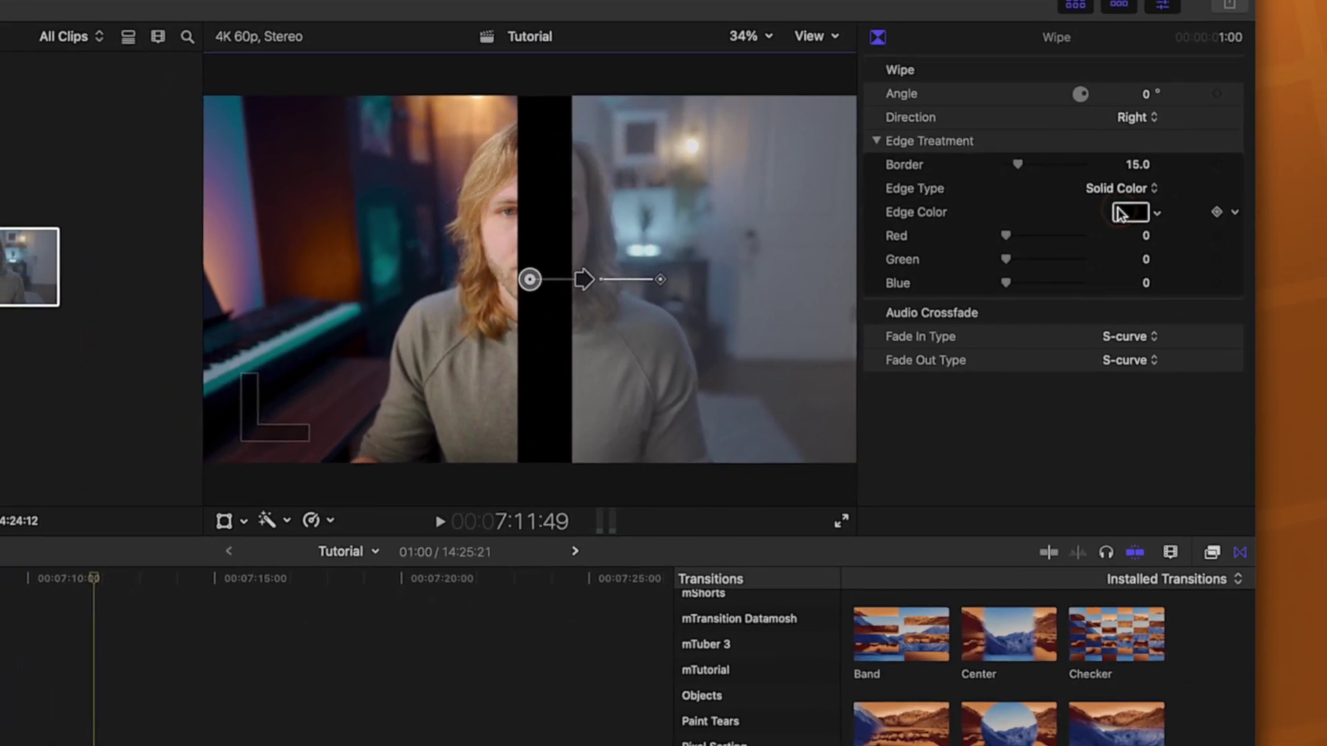
click(1117, 308)
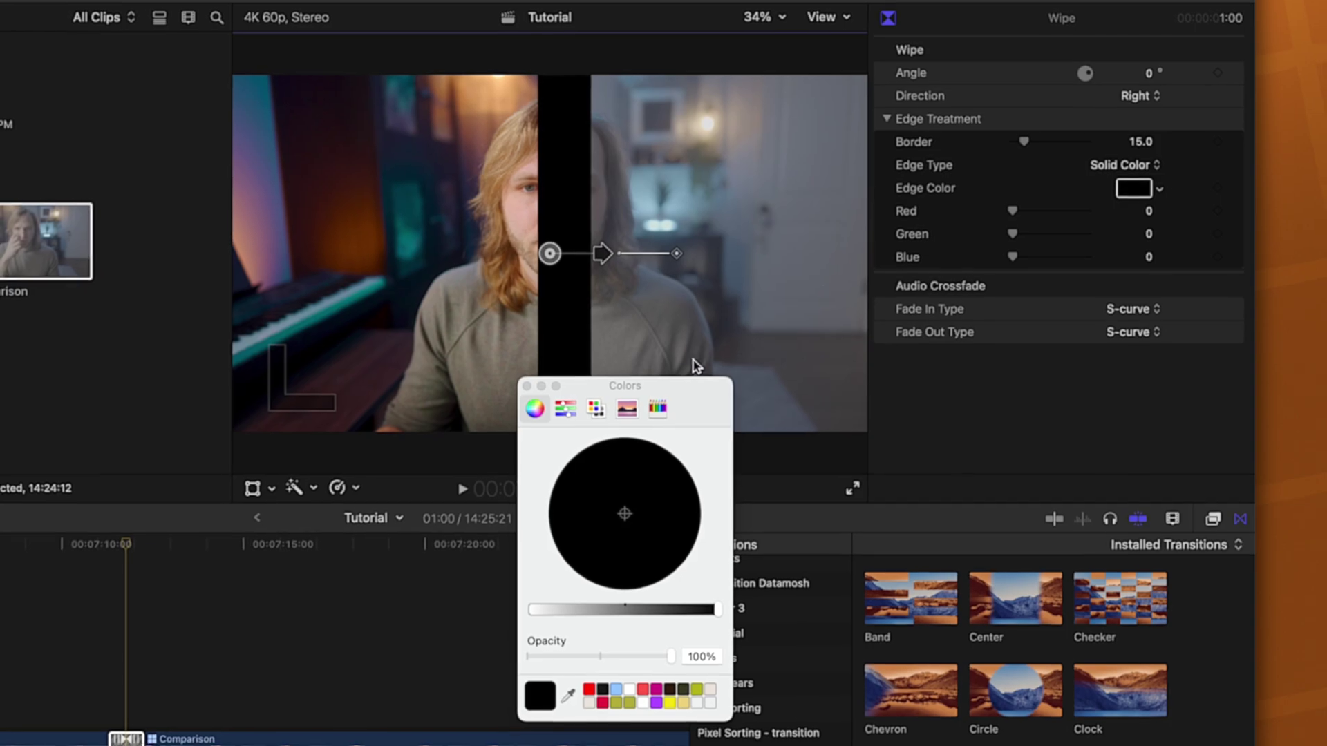
click(566, 608)
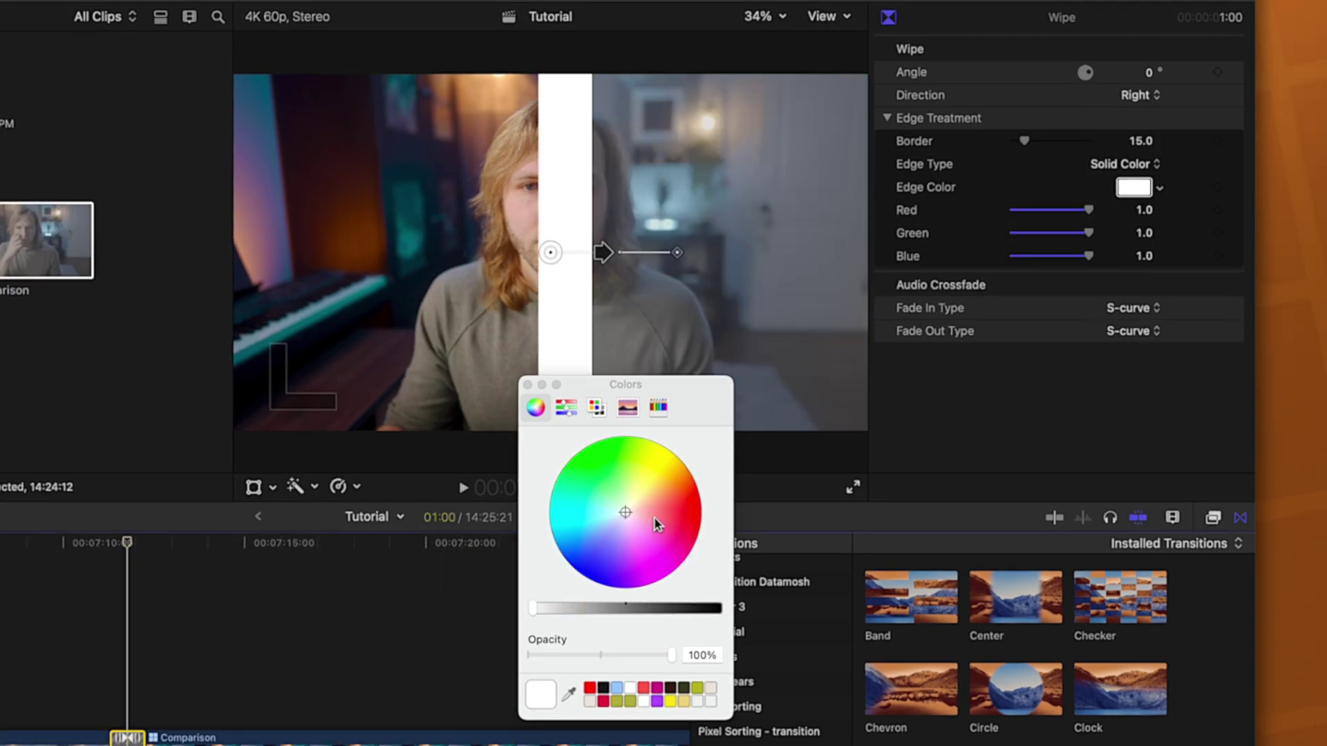
drag(684, 512, 753, 513)
click(528, 385)
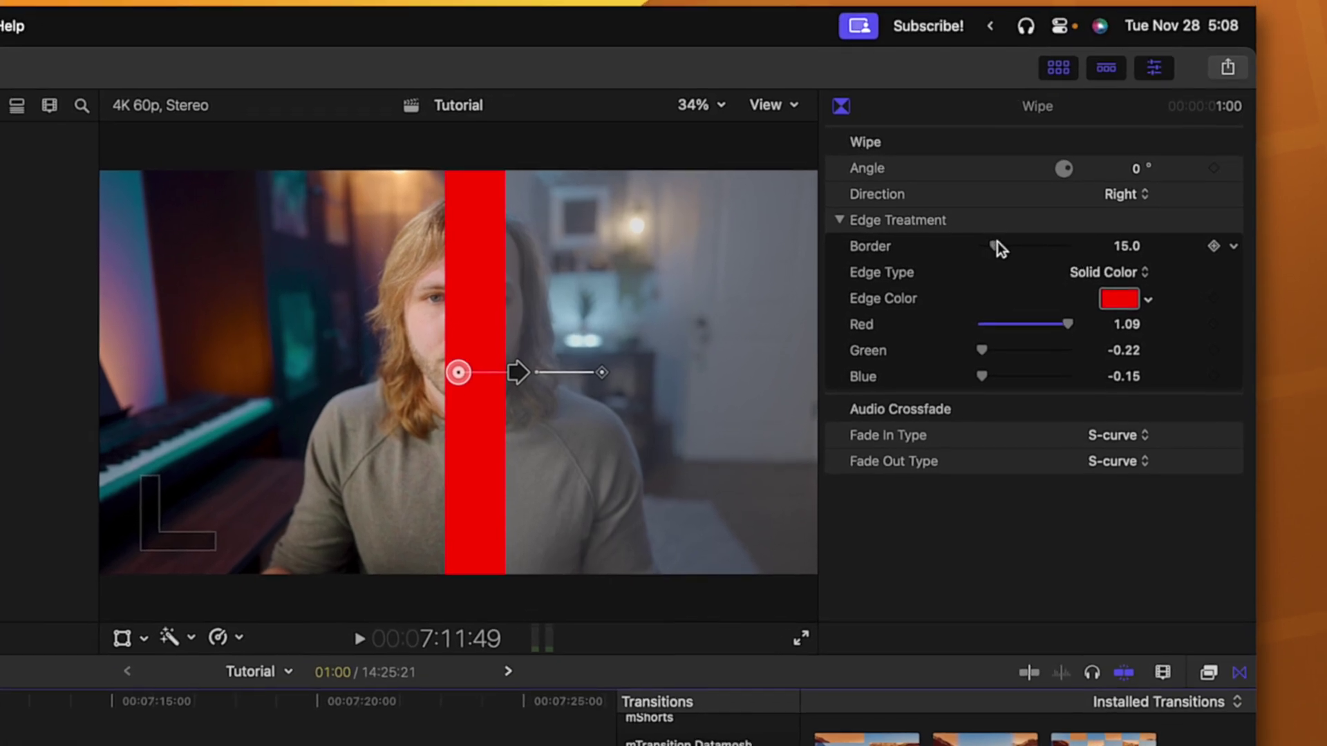
drag(999, 242, 986, 251)
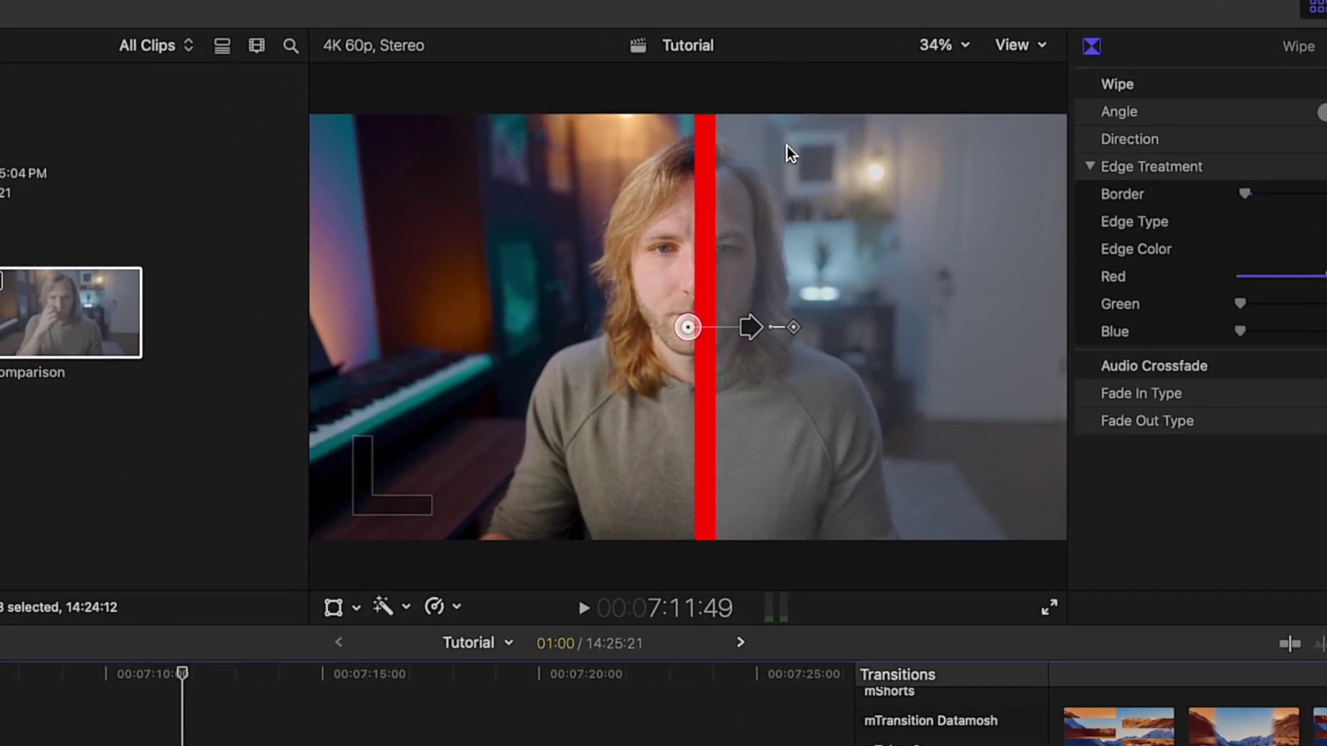
- Tilt the red wipe edge to about 301.7° (Custom direction) and play through the transition
drag(749, 326, 724, 384)
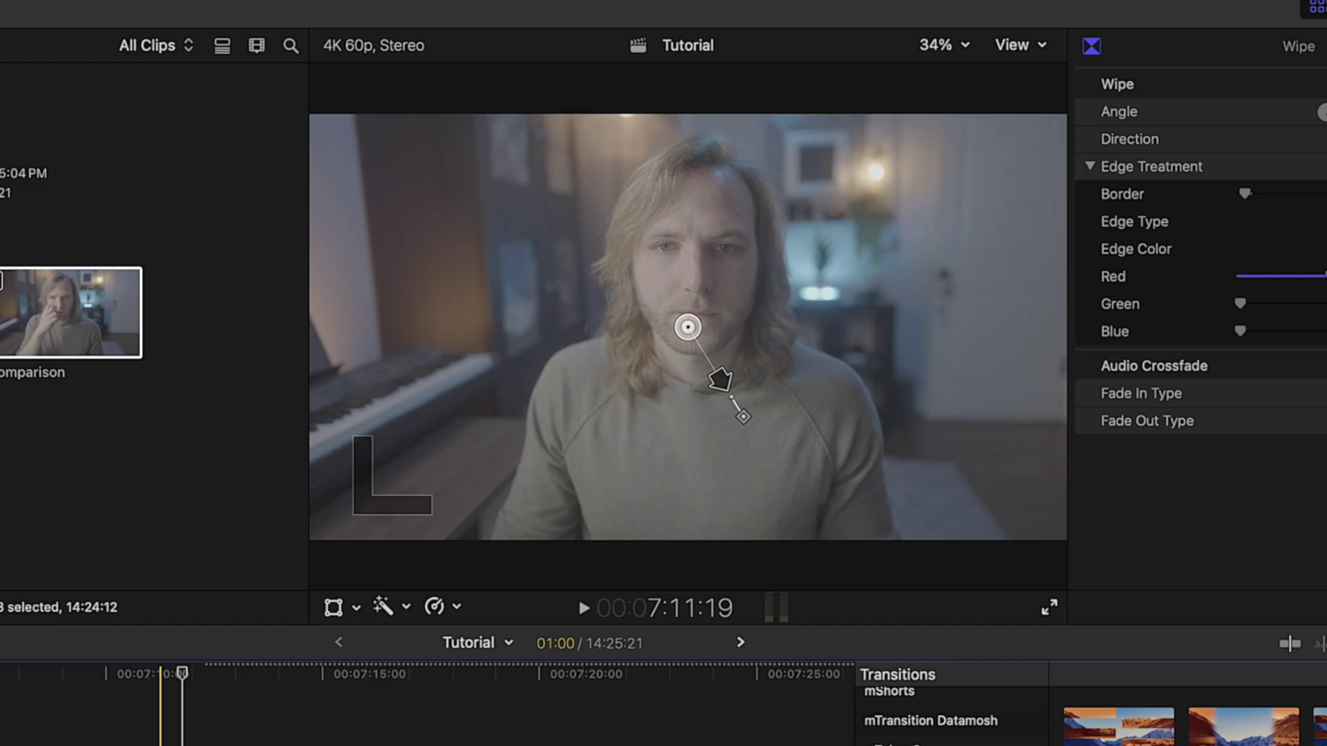
key(space)
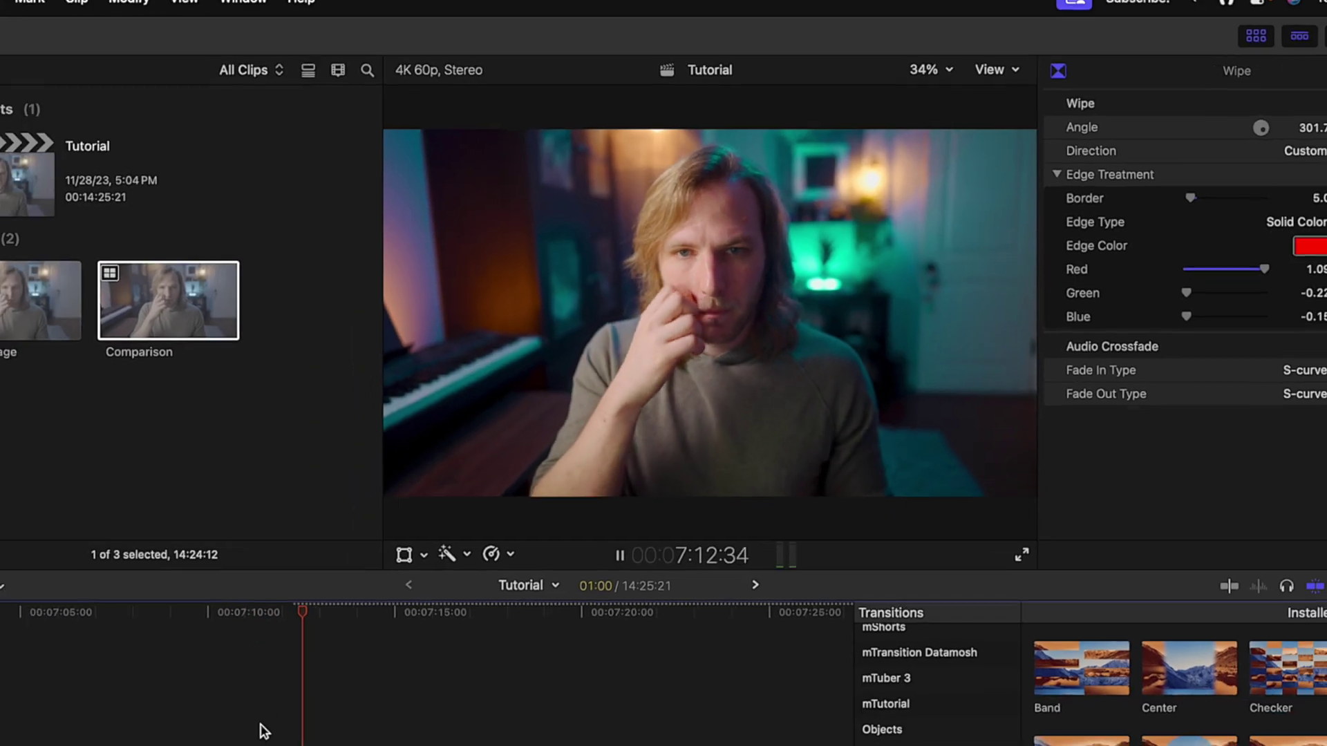
key(space)
key(space)
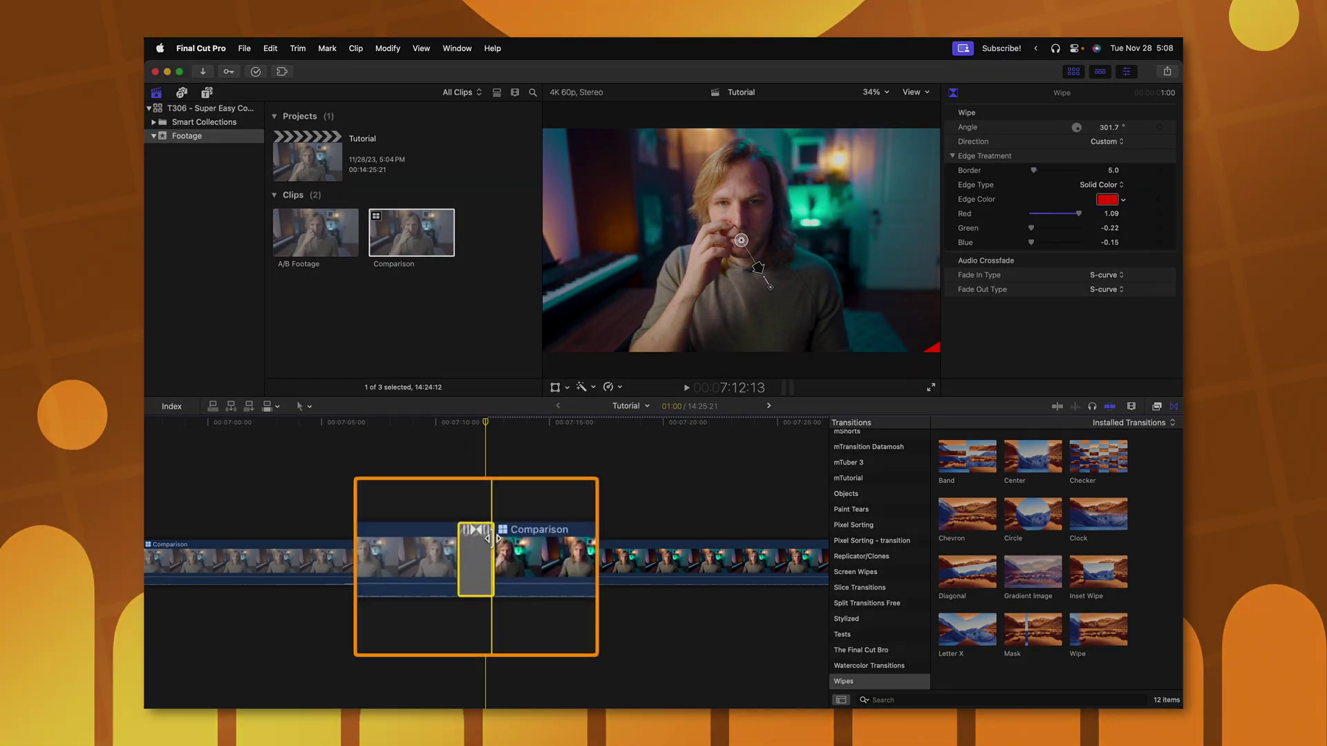
- Stretch the red-edged Wipe transition to about 5:10 and play it back
drag(490, 537, 570, 543)
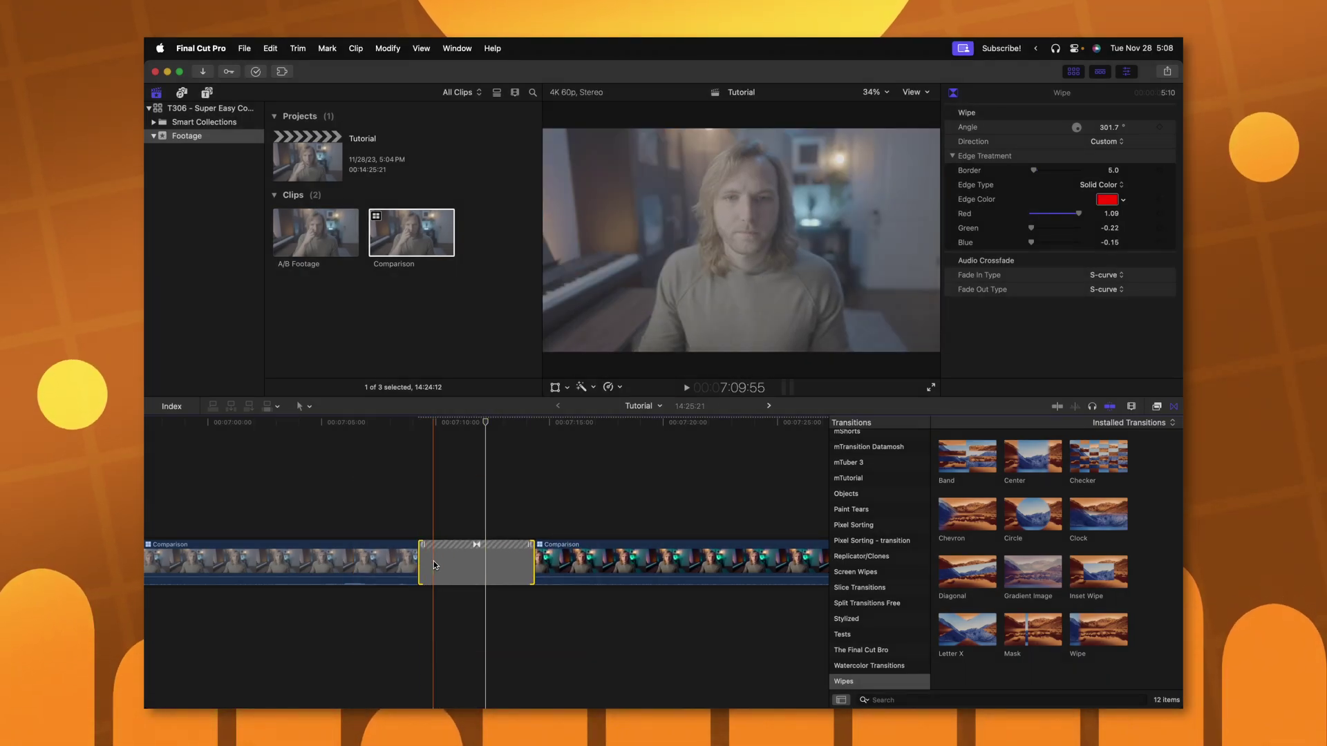
click(433, 565)
key(space)
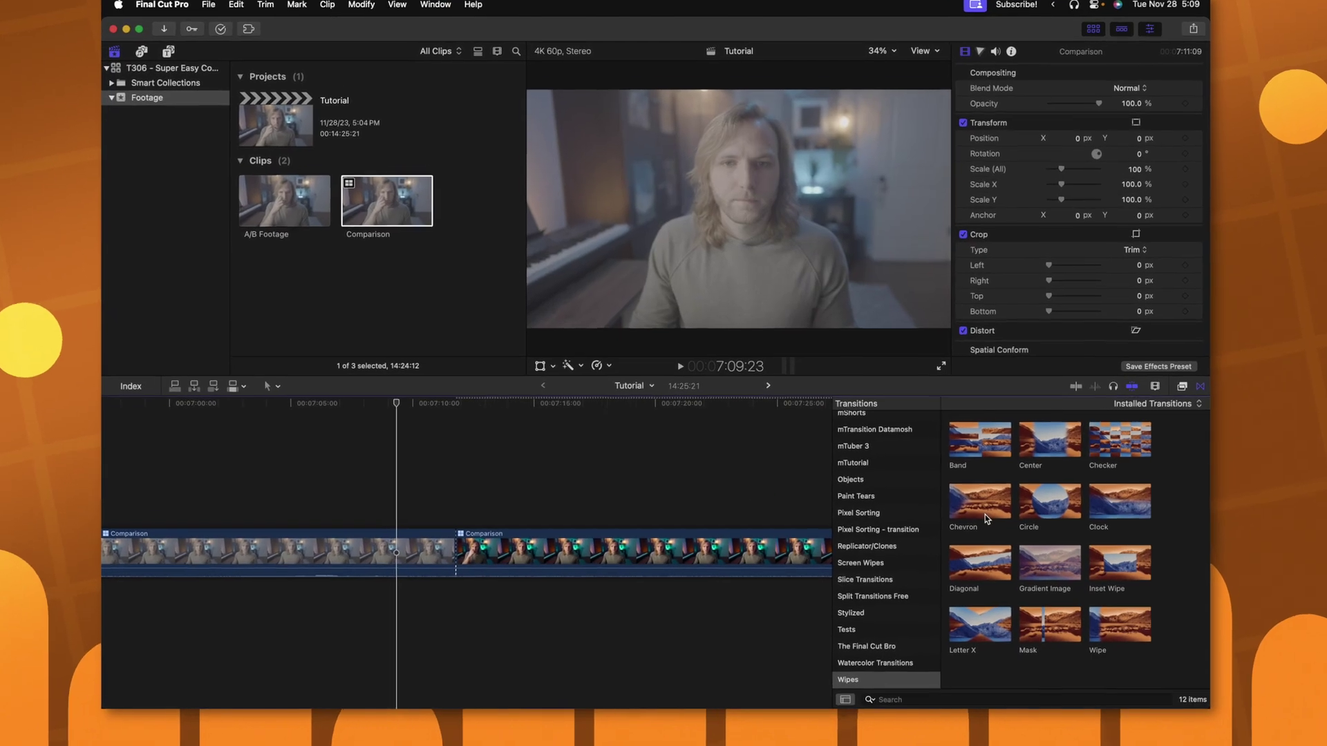
- Drop the Chevron transition onto the Wipe at the cut between the Comparison angles
drag(984, 519, 462, 564)
drag(286, 482, 197, 459)
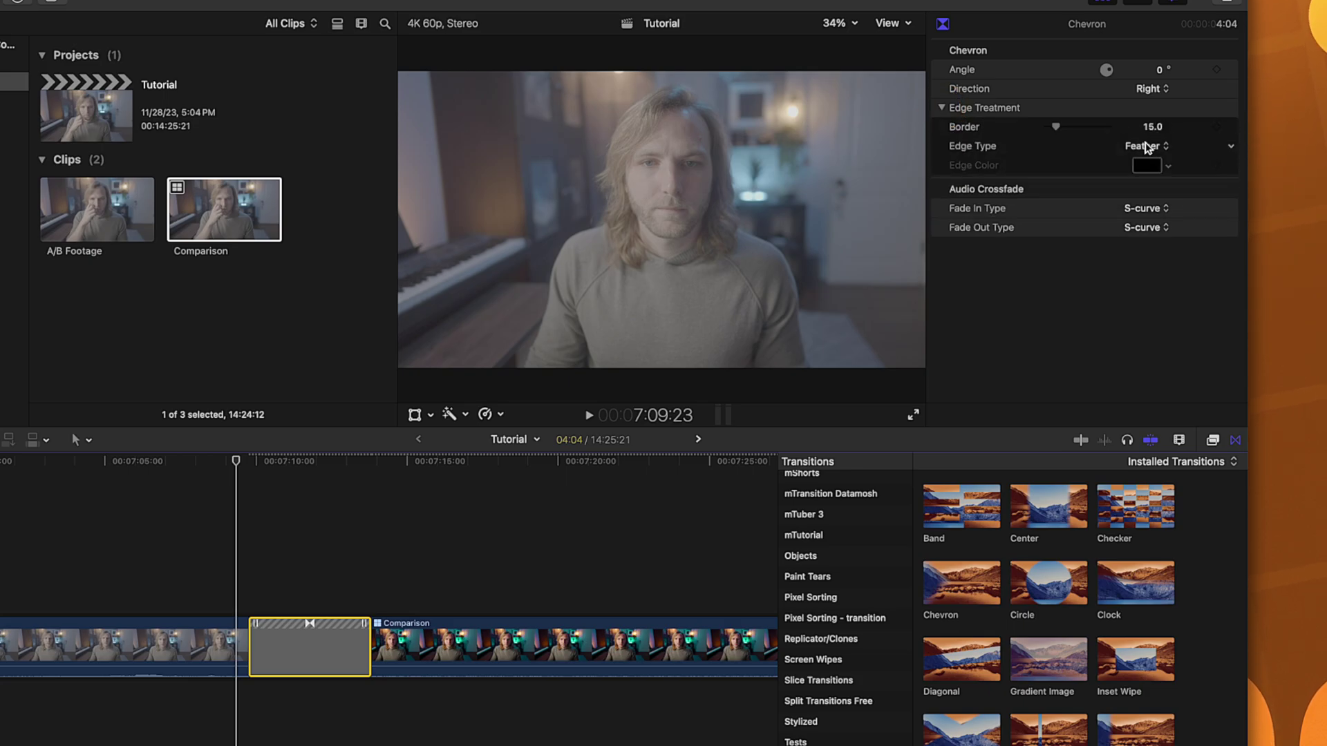
- Set the Chevron's Edge Type to Solid Color in white, with Border lowered to 15.0
click(1149, 137)
click(1146, 165)
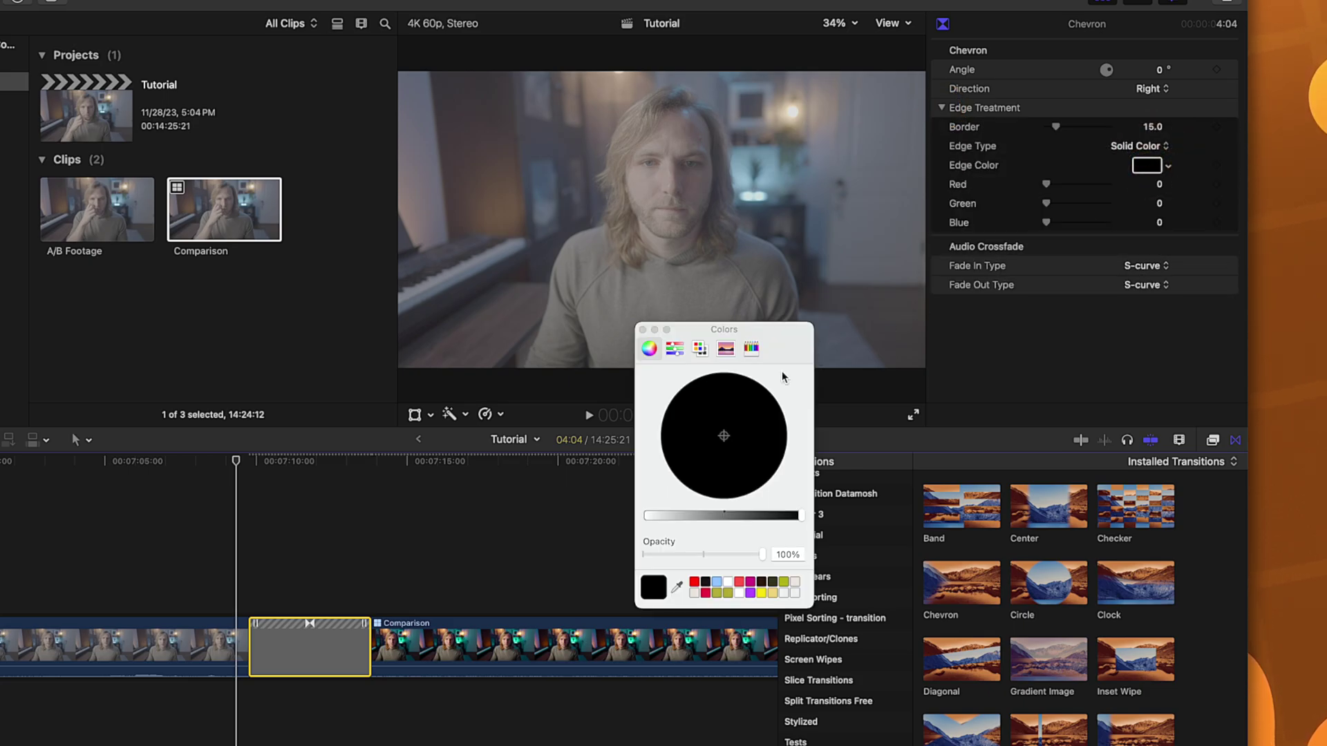
drag(675, 517, 644, 516)
click(643, 330)
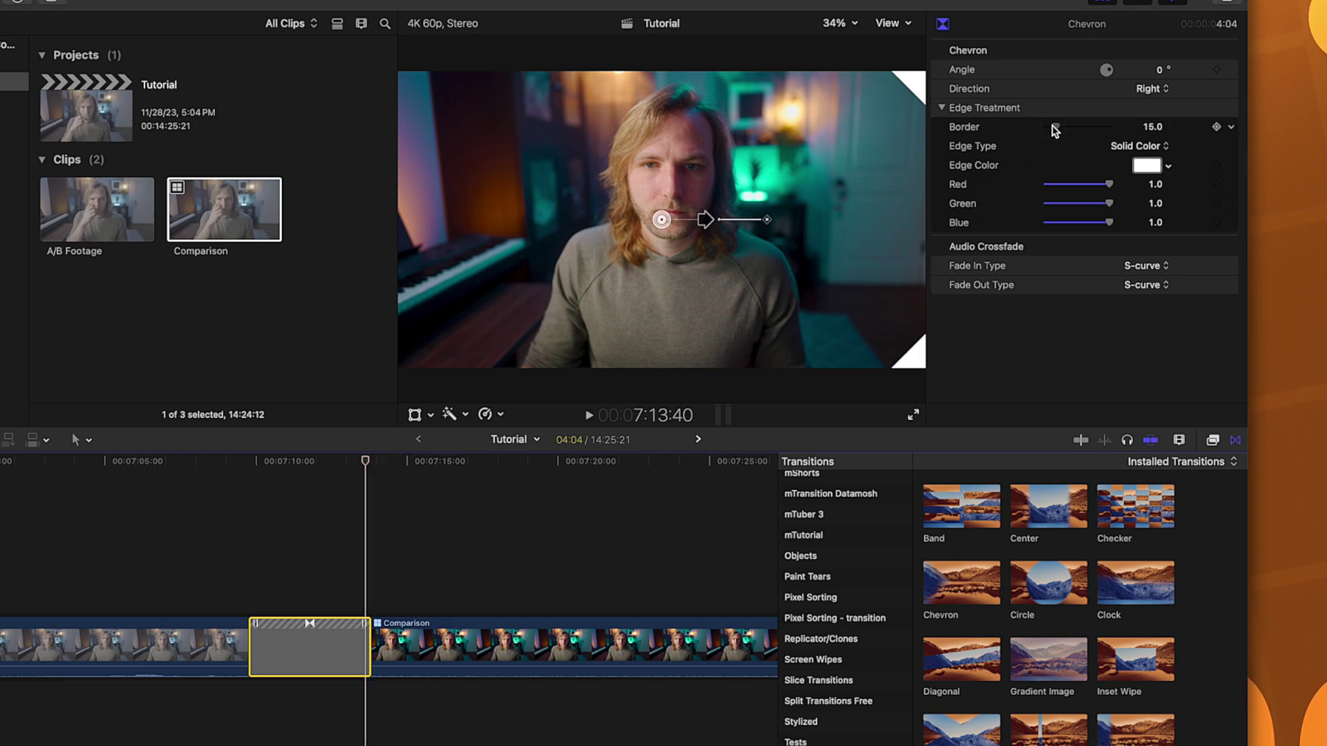
drag(1055, 130, 1052, 132)
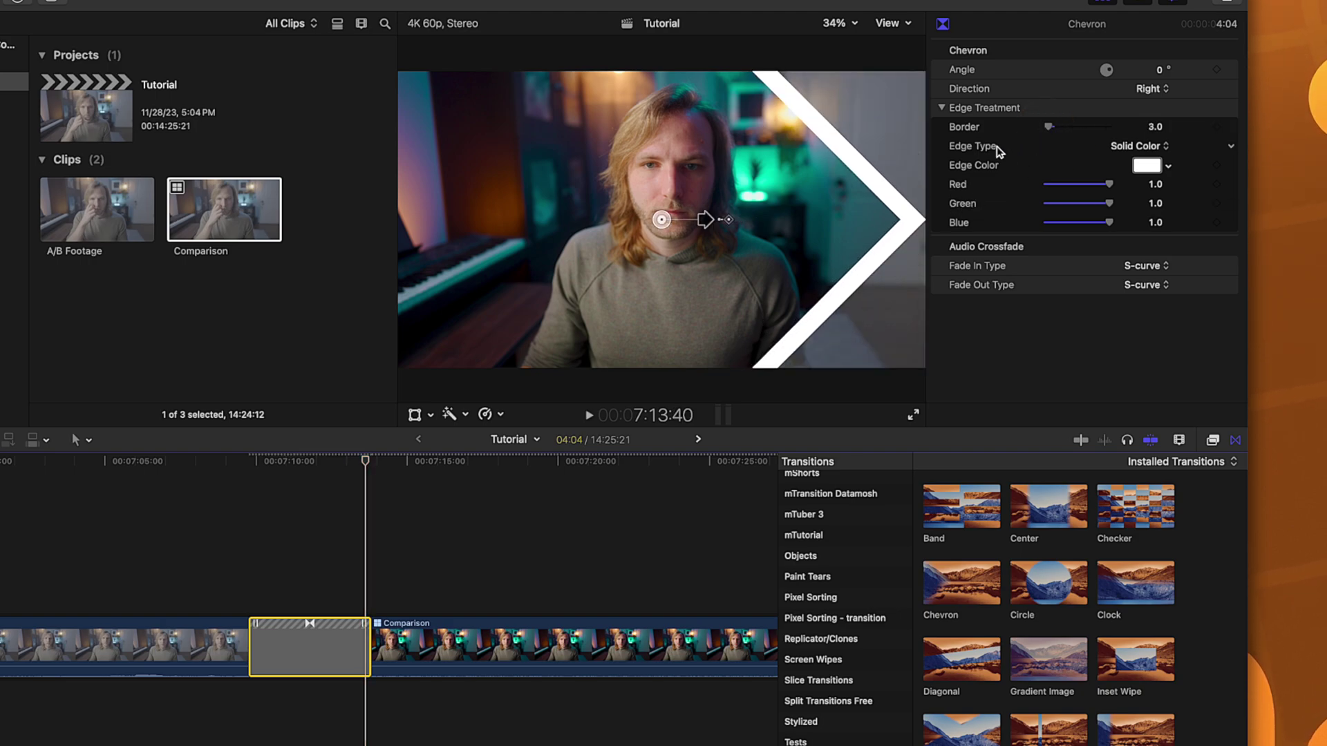